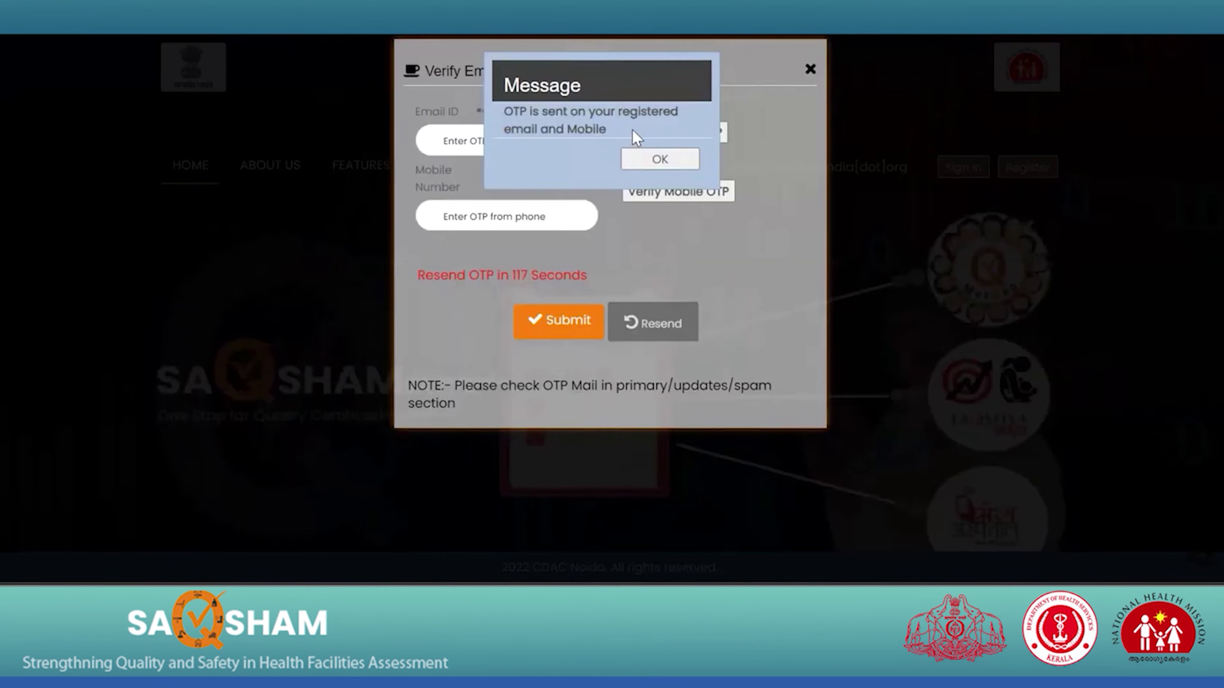
Dismiss the OTP message and verify the OTP sent to the registered email.
left_click(657, 160)
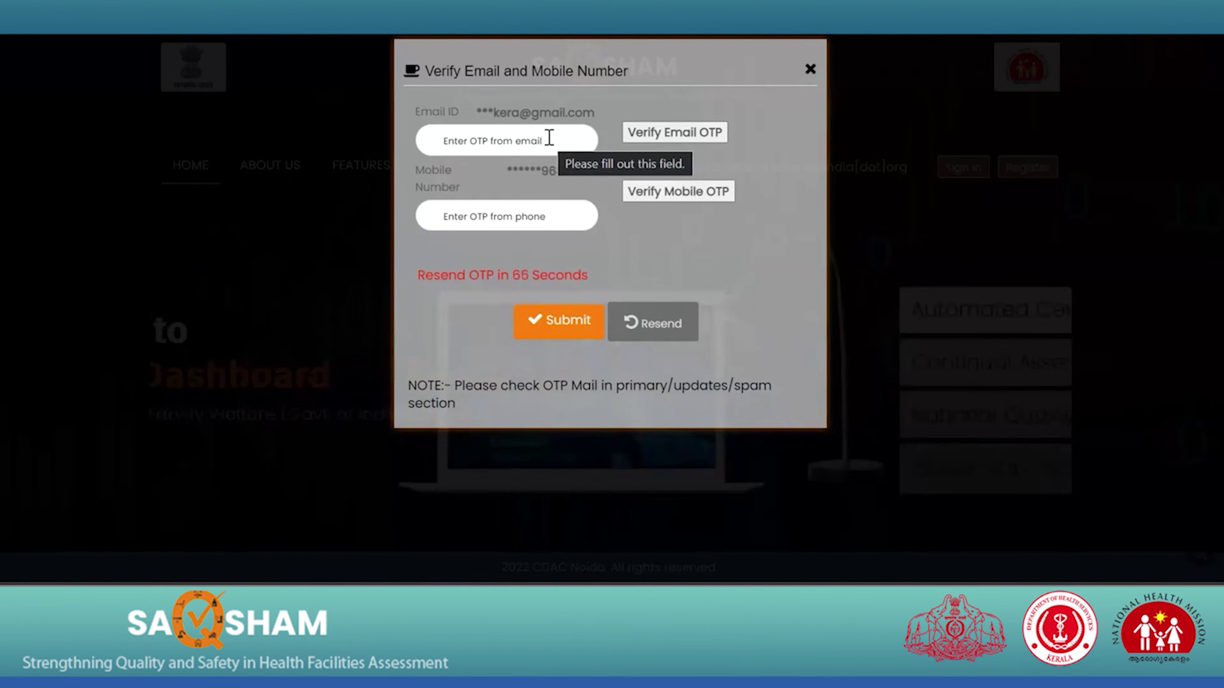
left_click(658, 137)
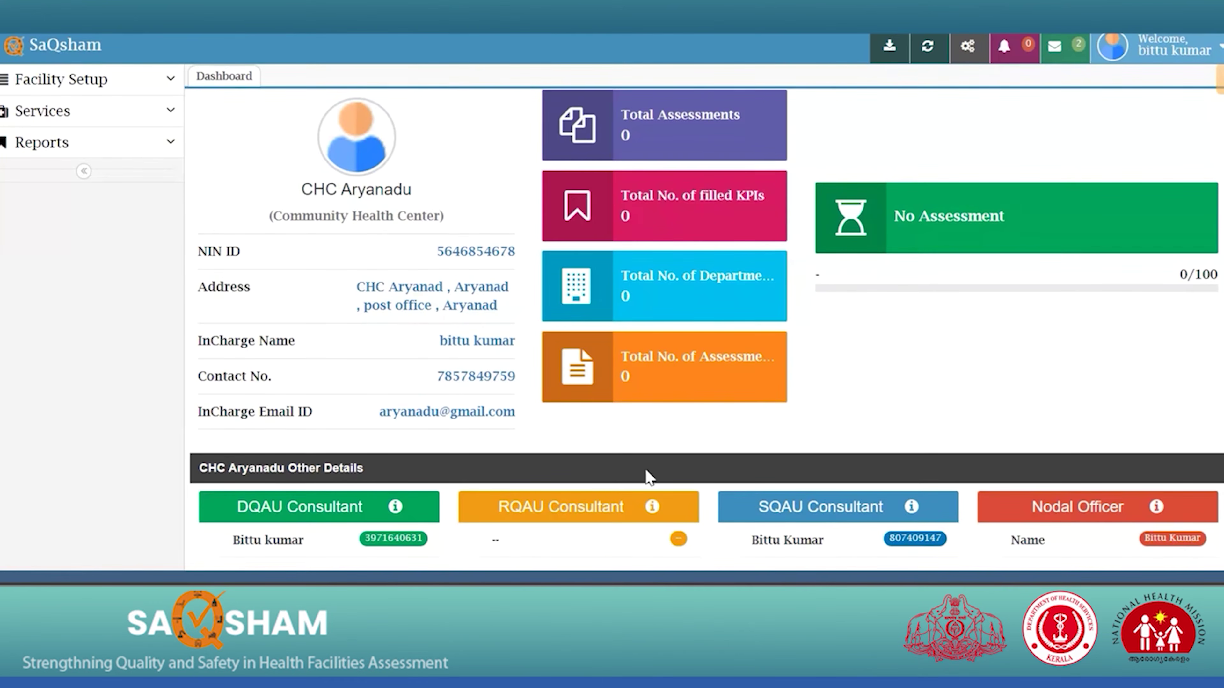
View the contact person details of the SQAU Consultant on the dashboard, and close them.
scroll(602, 470, "down", 2)
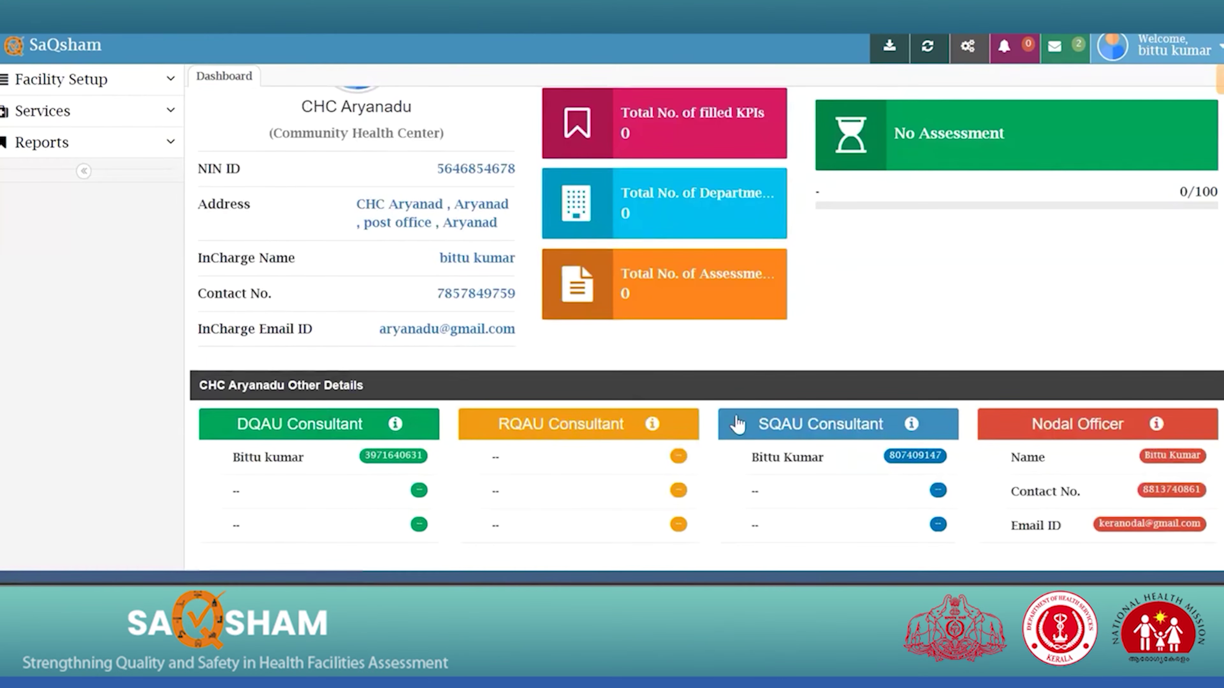
left_click(911, 424)
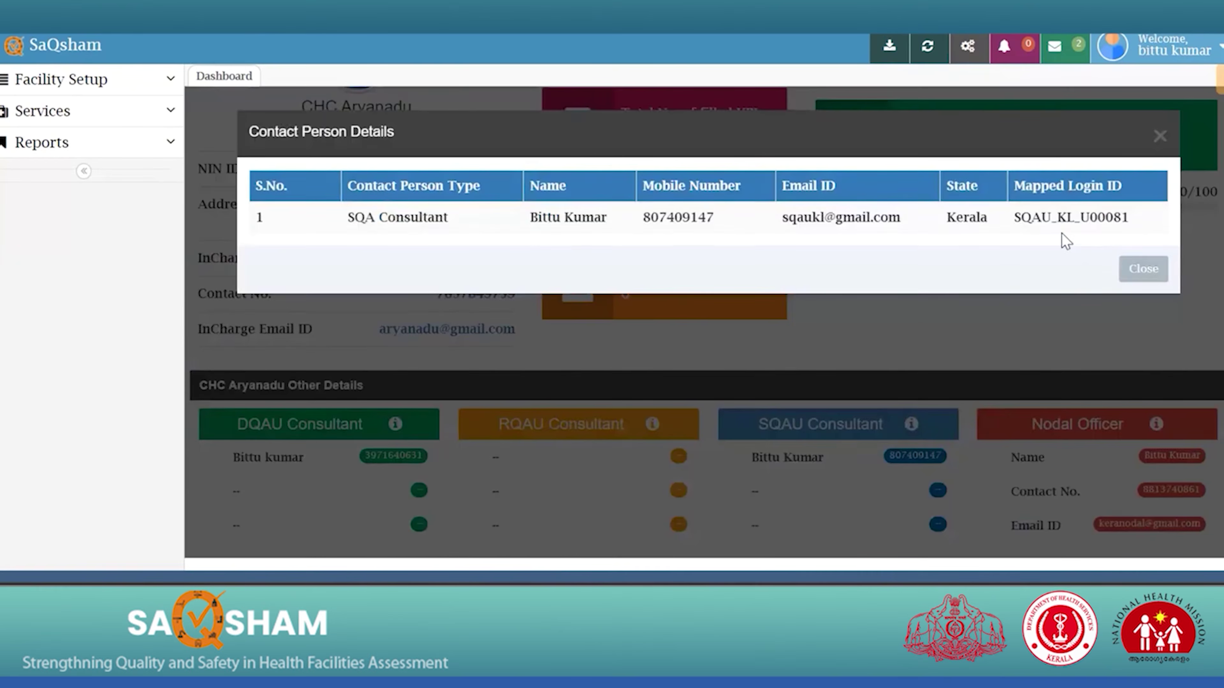
left_click(1132, 263)
scroll(1130, 389, "up", 2)
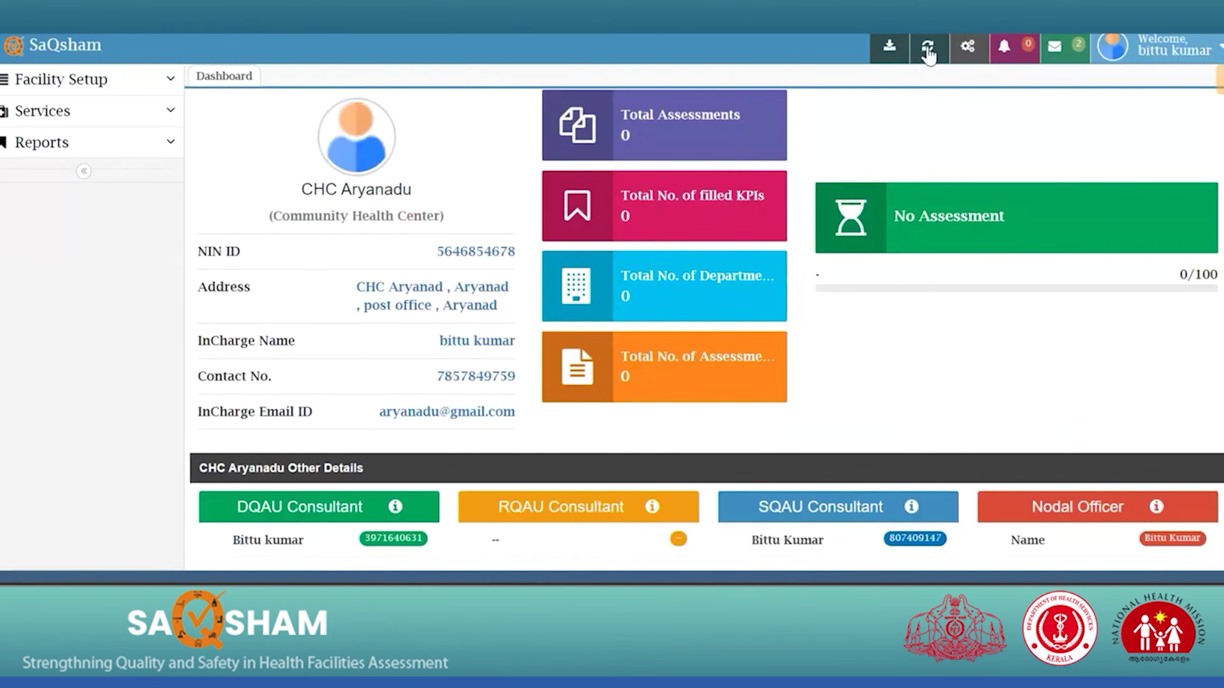
Check the initial configuration setup mappings, the notifications and the message inbox.
left_click(975, 52)
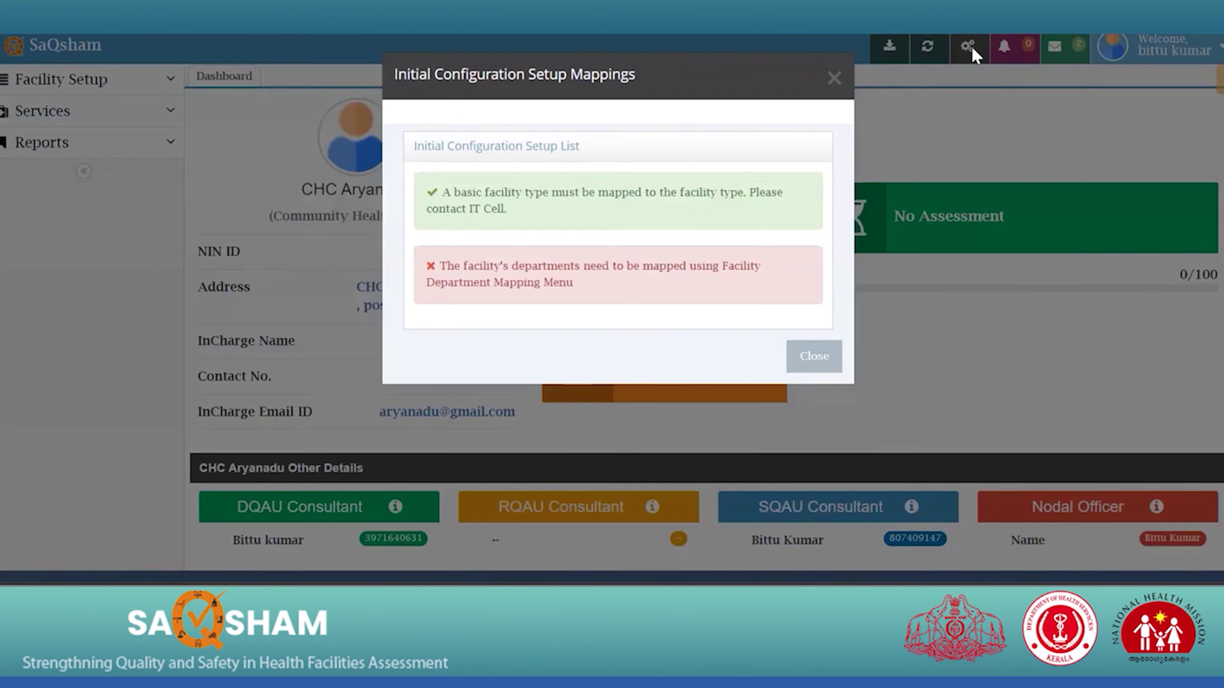
left_click(1023, 49)
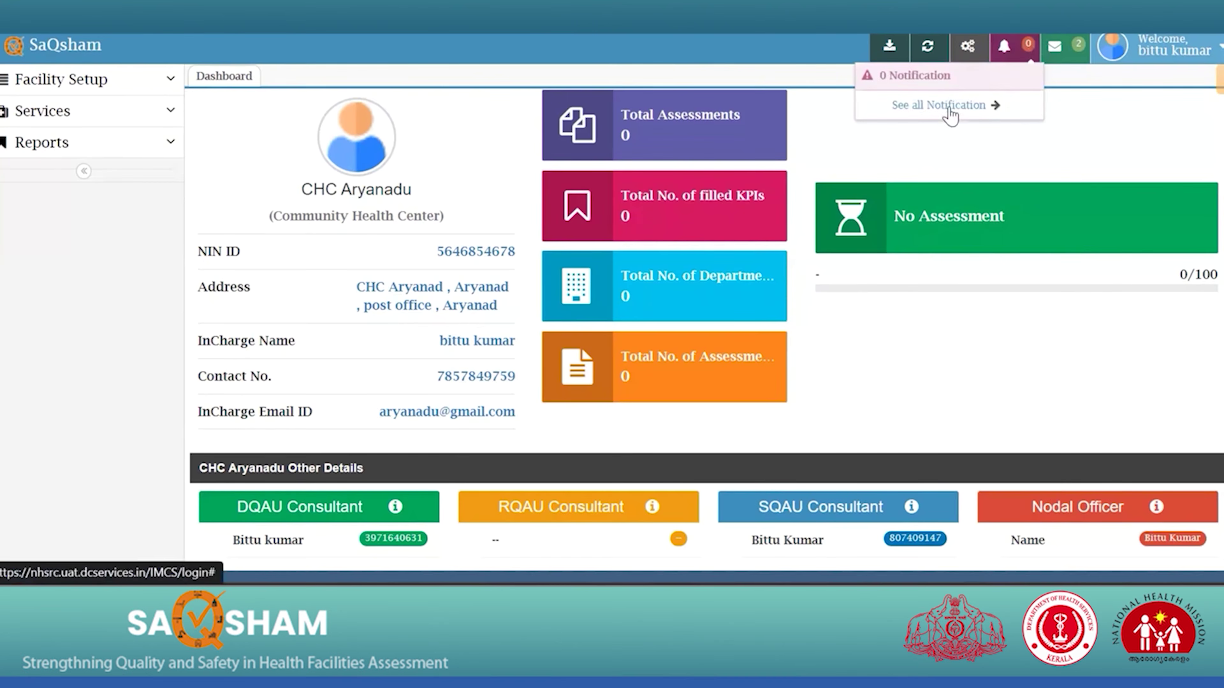
left_click(1056, 50)
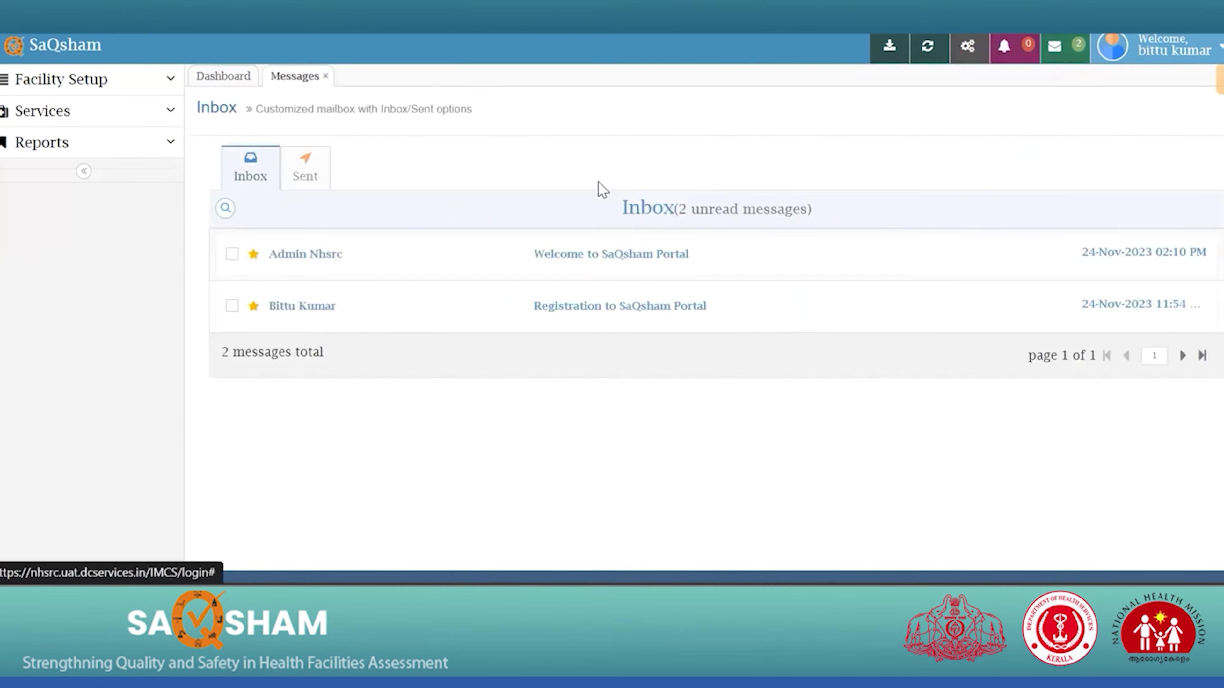
Open the Help Desk, go back to the raised ticket list and highlight the support contact numbers in the note.
left_click(1173, 51)
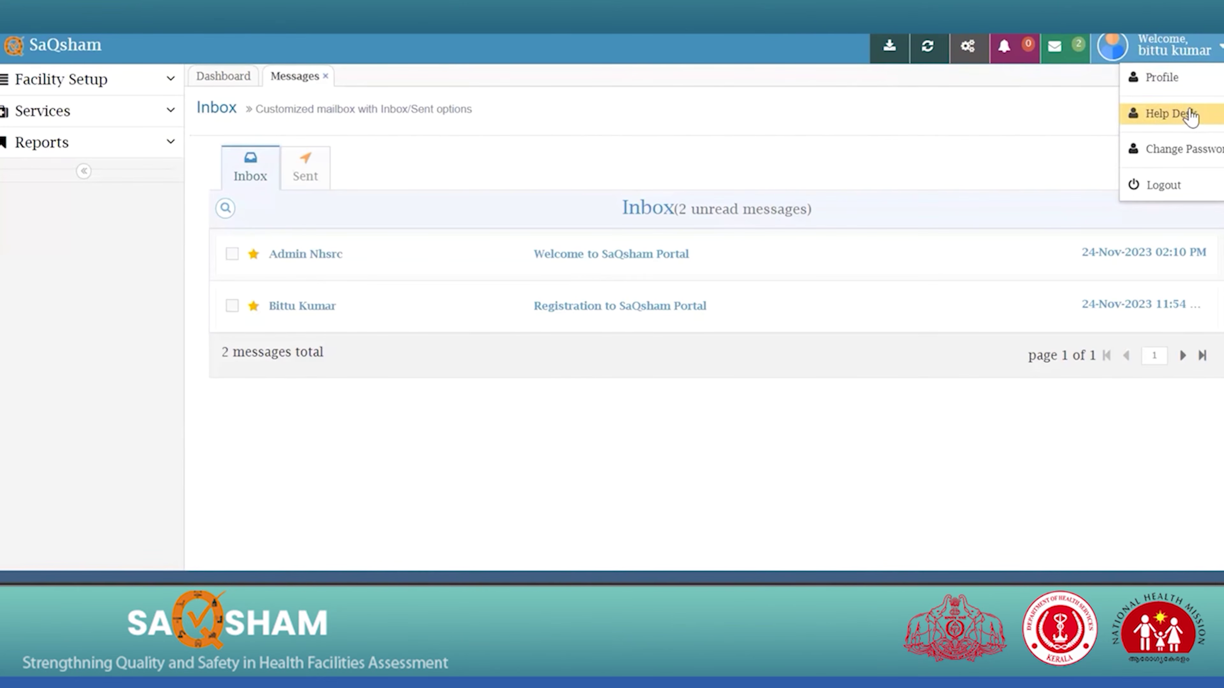
left_click(1197, 125)
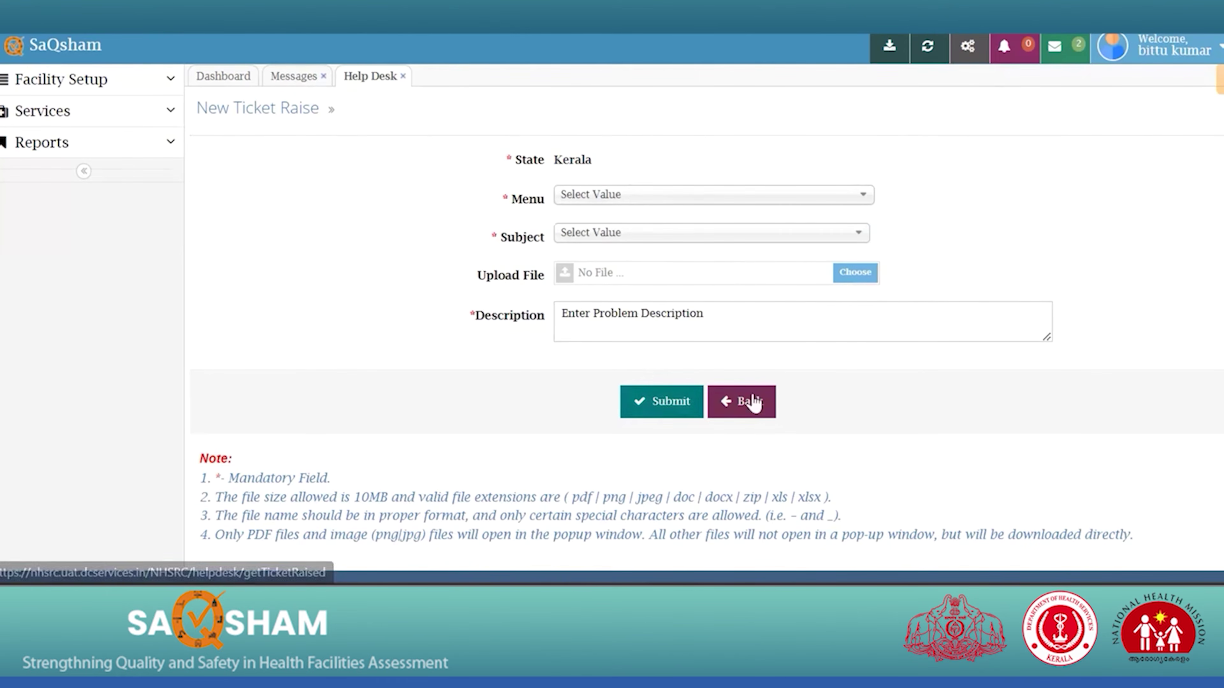
left_click(749, 401)
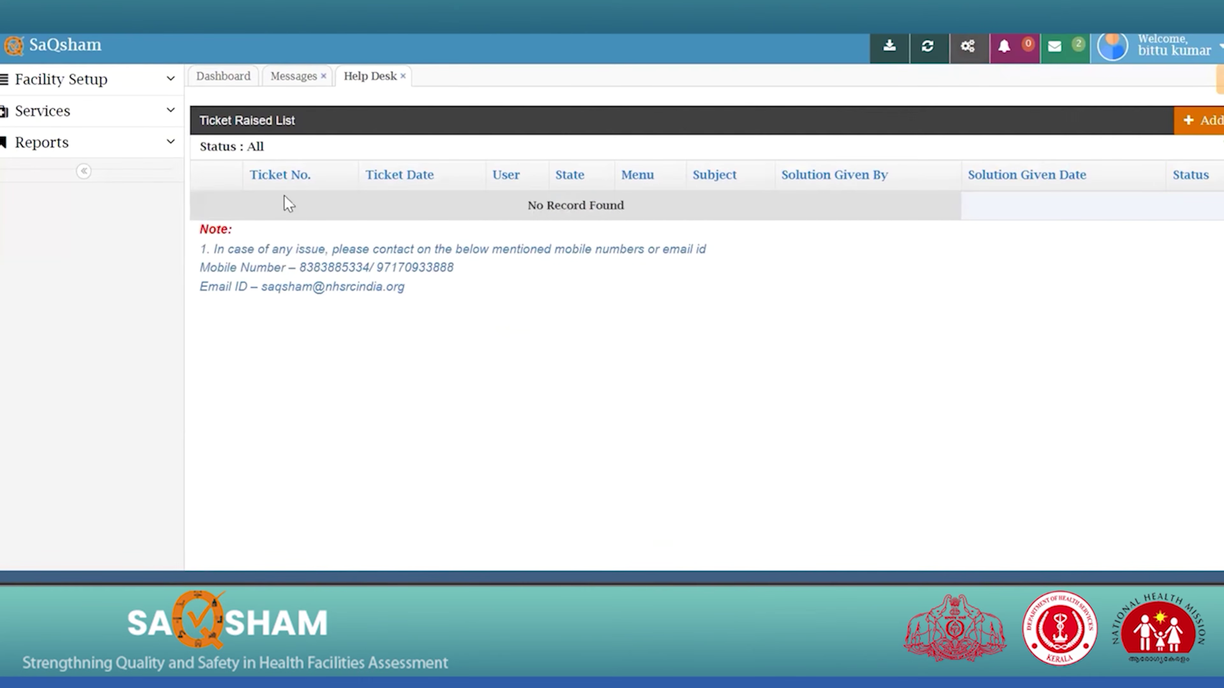
left_click_drag(299, 269, 458, 270)
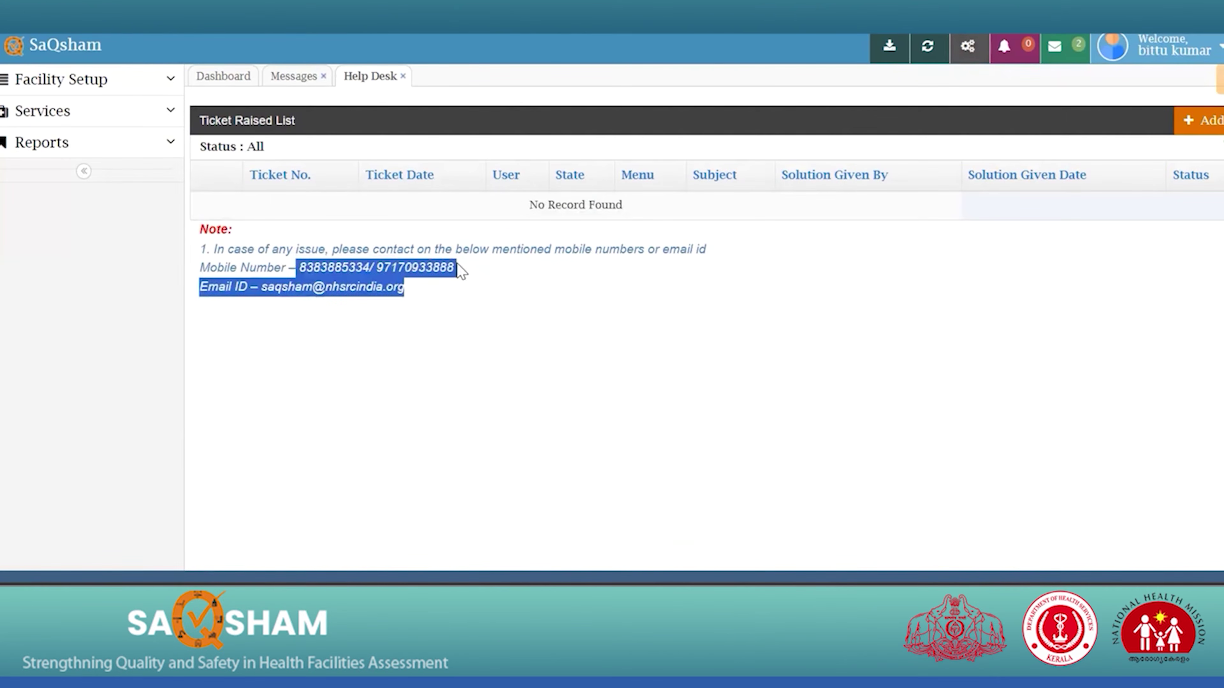
left_click(456, 265)
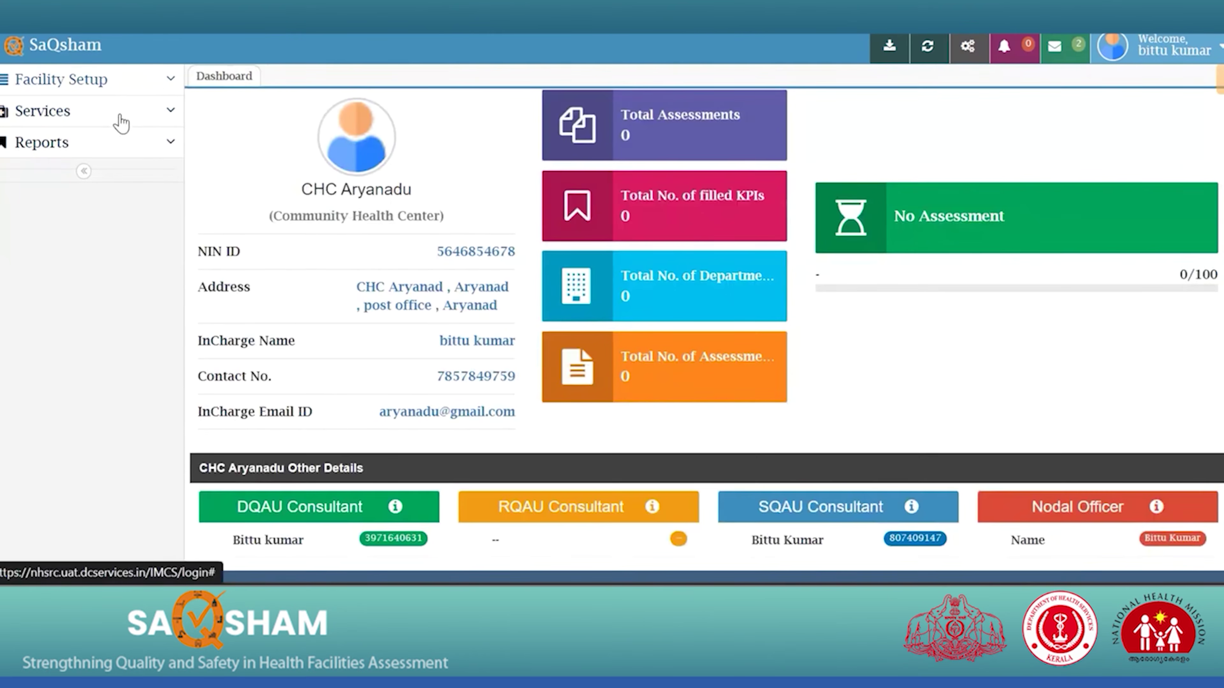
Update the facility incharge profile with address noida and designation Asst. Surgeon.
left_click(110, 80)
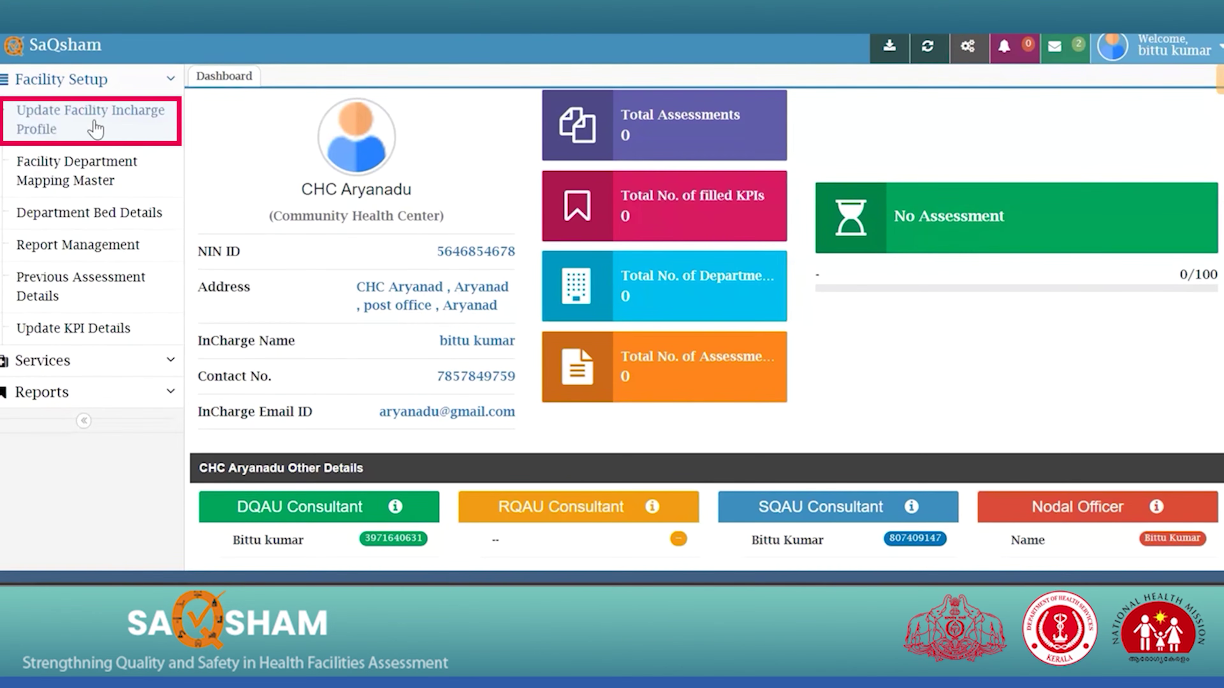
left_click(75, 114)
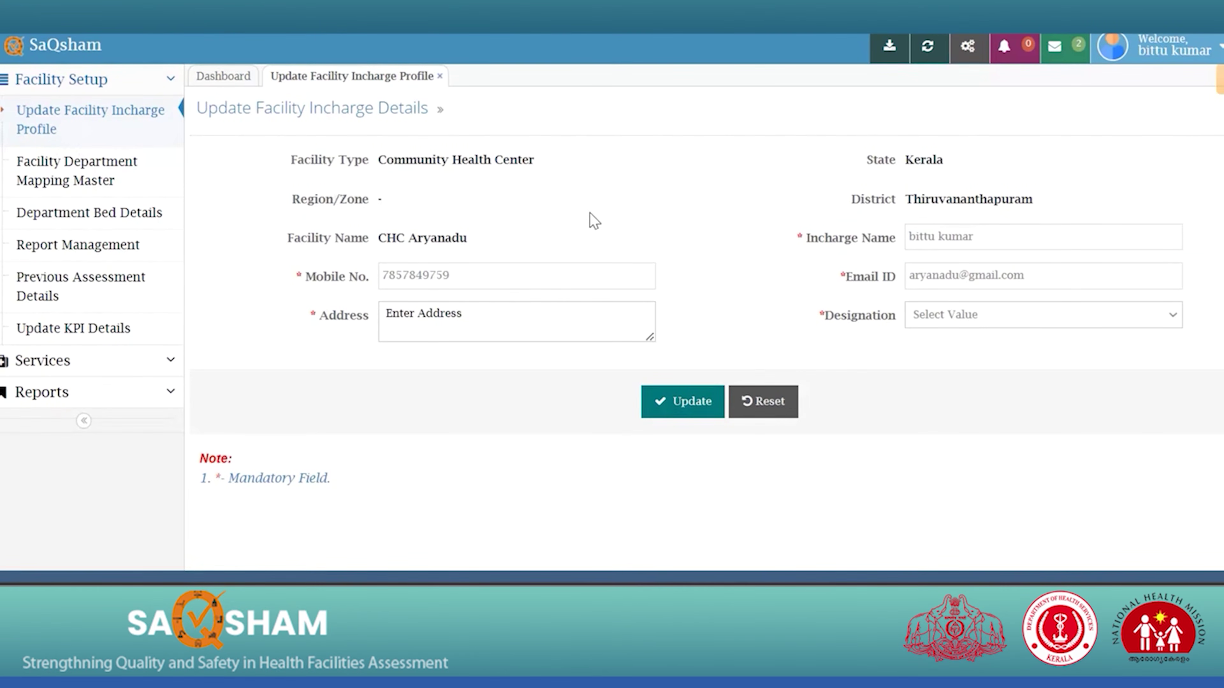
left_click(689, 402)
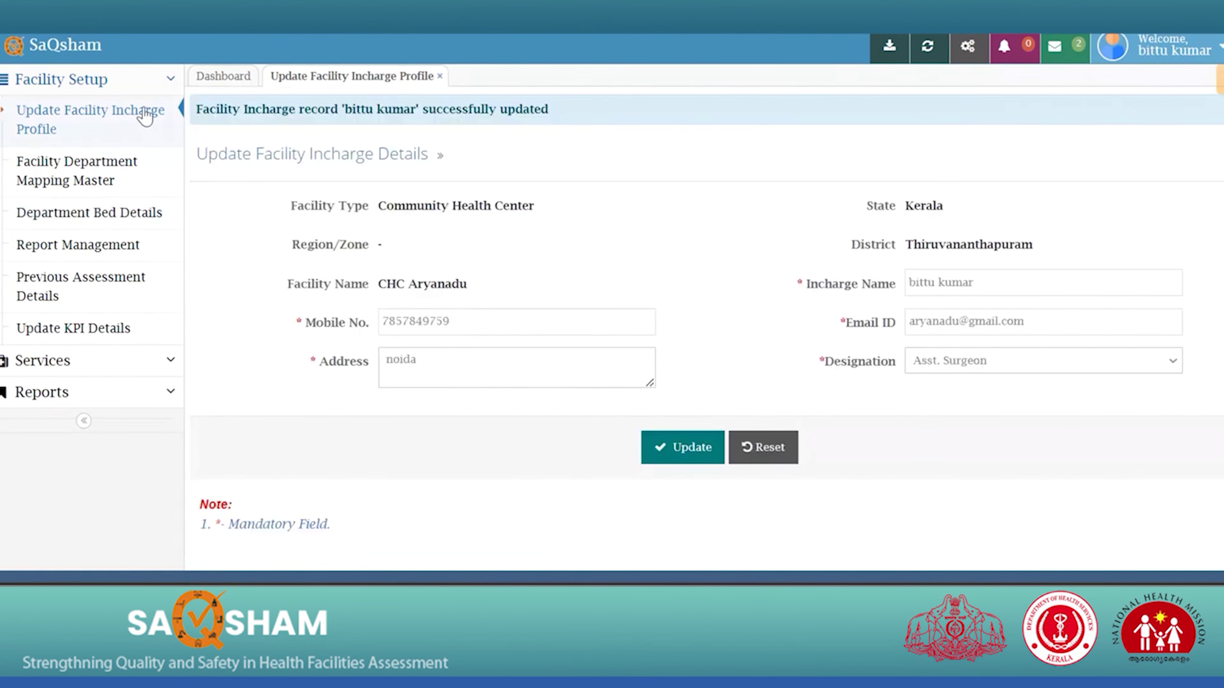
Open the facility department mapping list and check the initial configuration setup requirements.
left_click(115, 178)
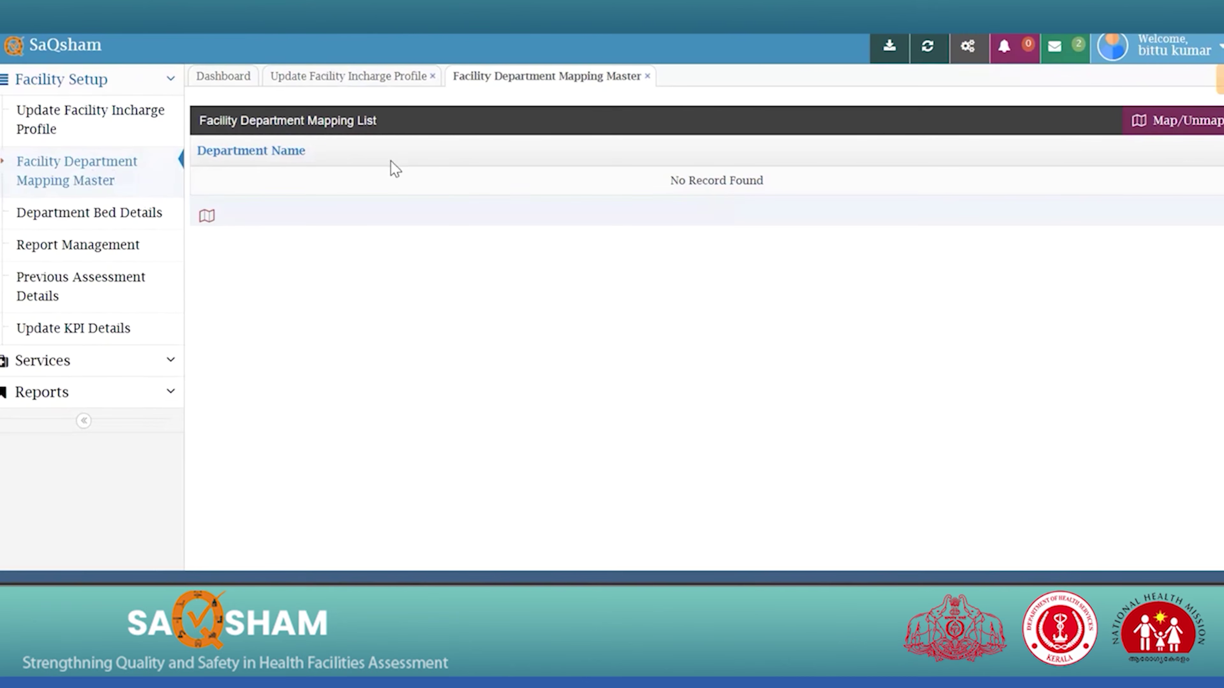
left_click(968, 49)
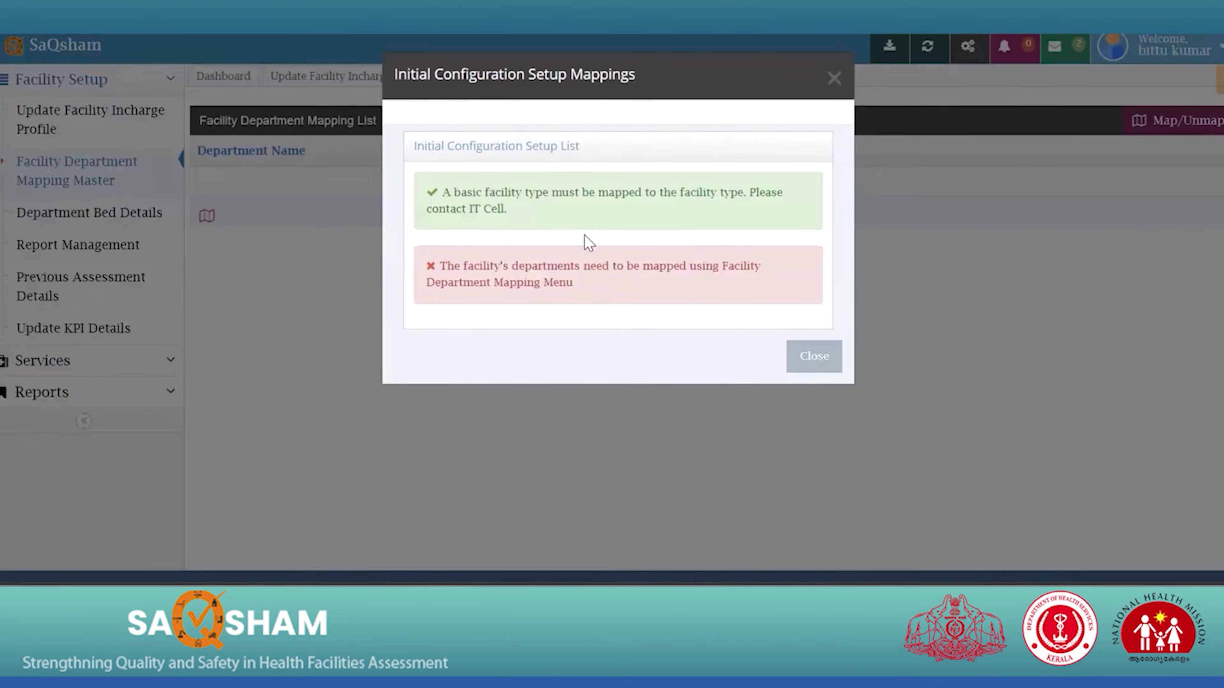
left_click(998, 157)
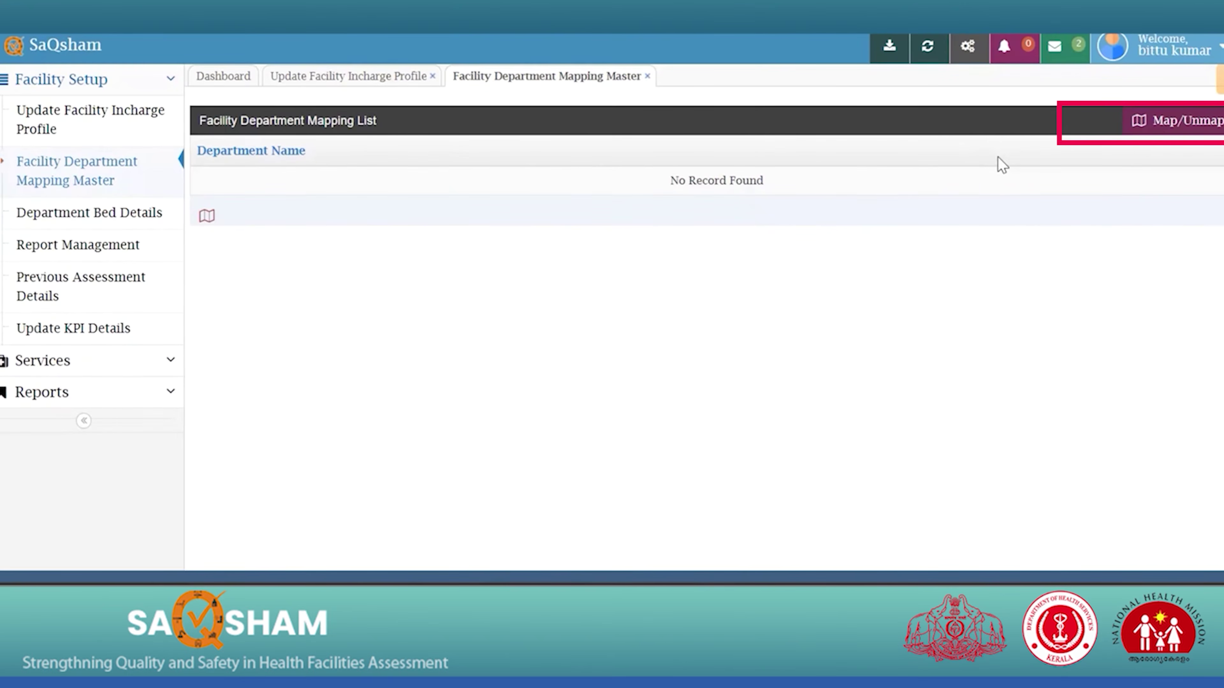
Map all available departments, from Accident and Emergency to Pharmacy, to the facility and submit the mapping.
left_click(1181, 127)
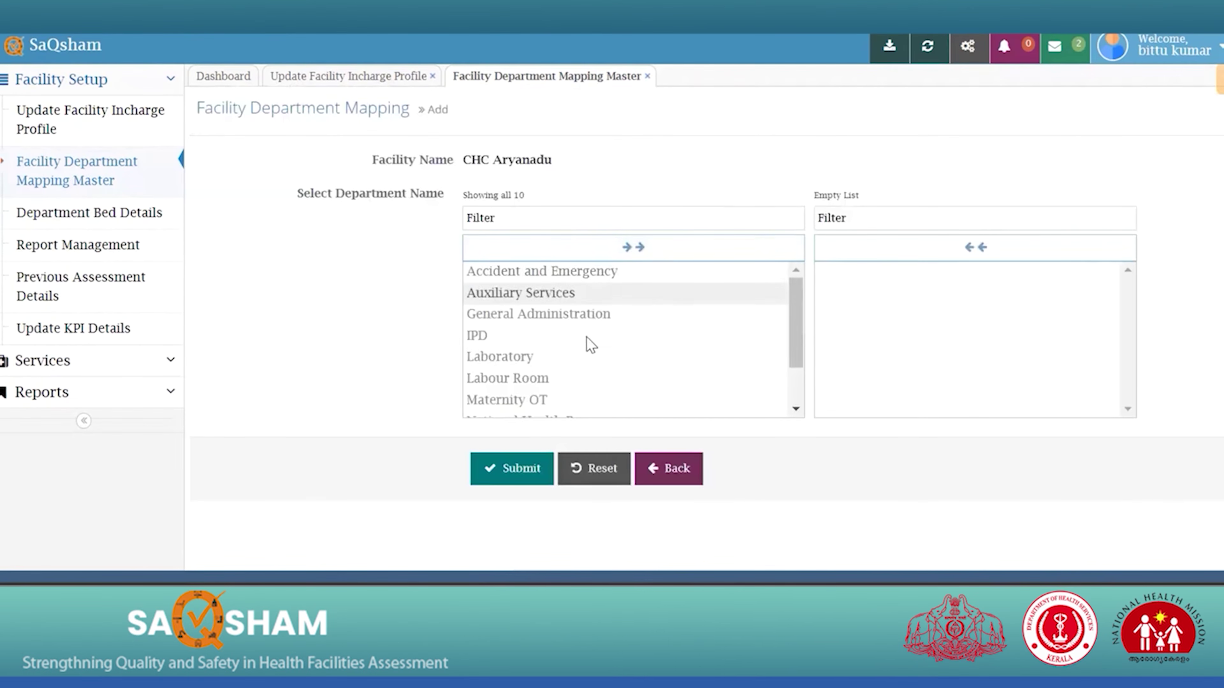
scroll(586, 337, "down", 1)
scroll(586, 337, "down", 1)
scroll(586, 337, "up", 2)
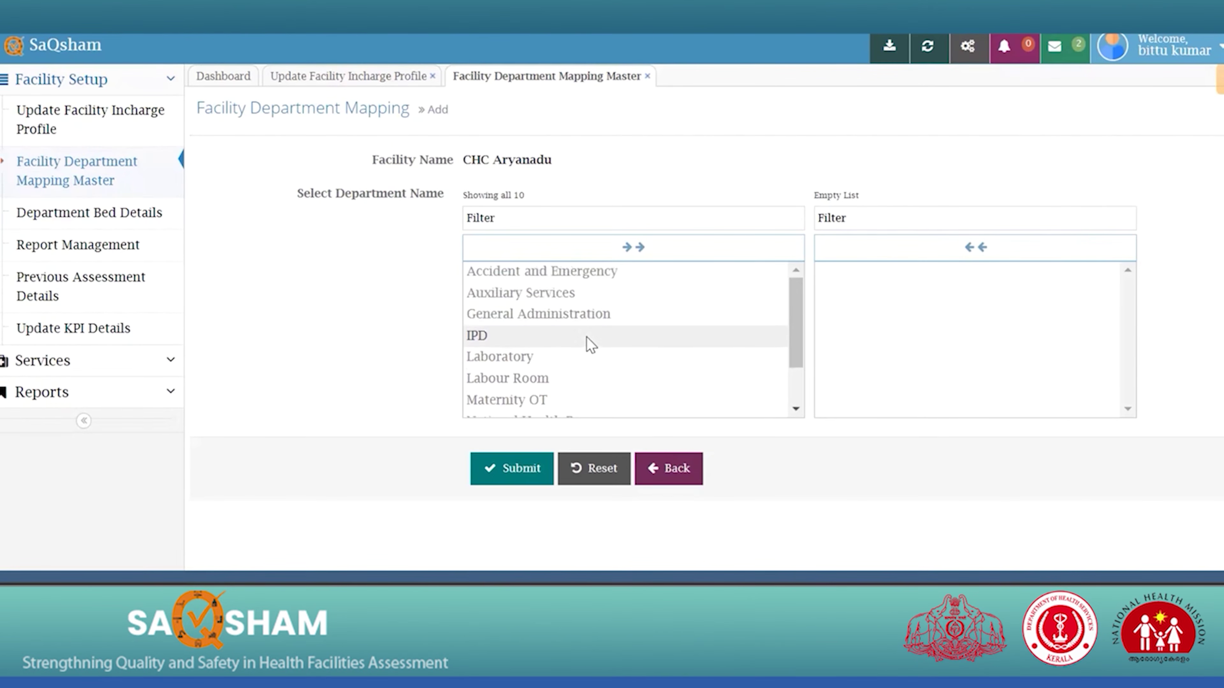
scroll(591, 342, "down", 2)
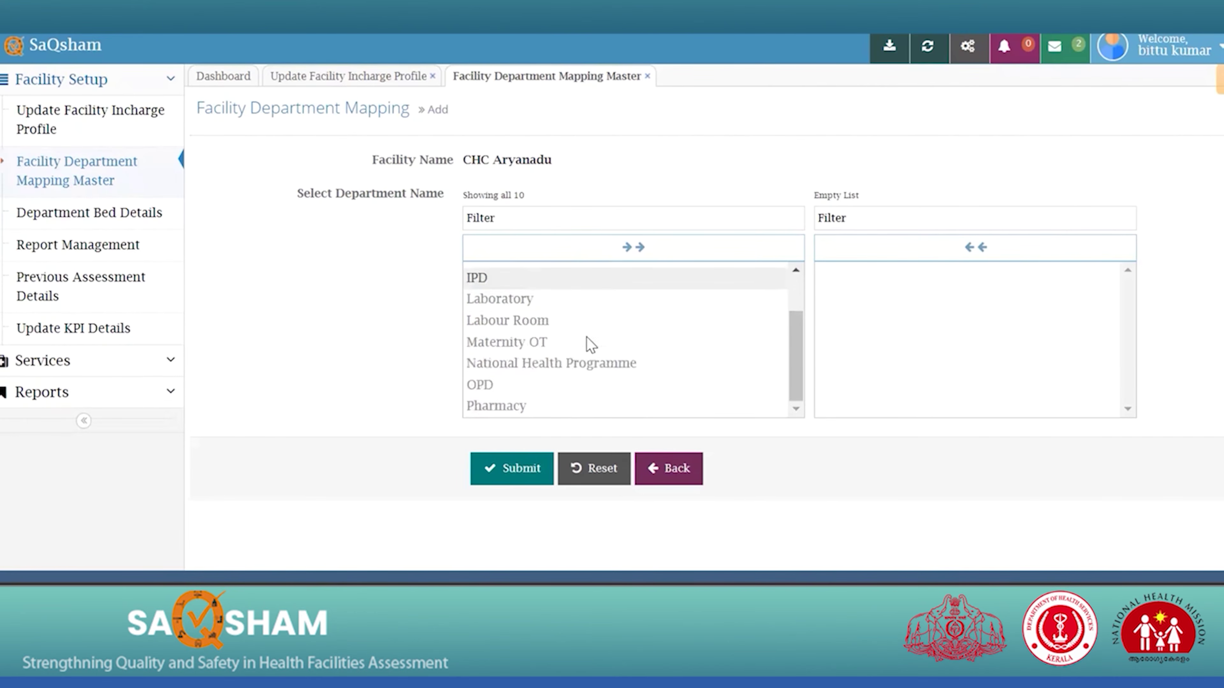
left_click(636, 248)
left_click(527, 470)
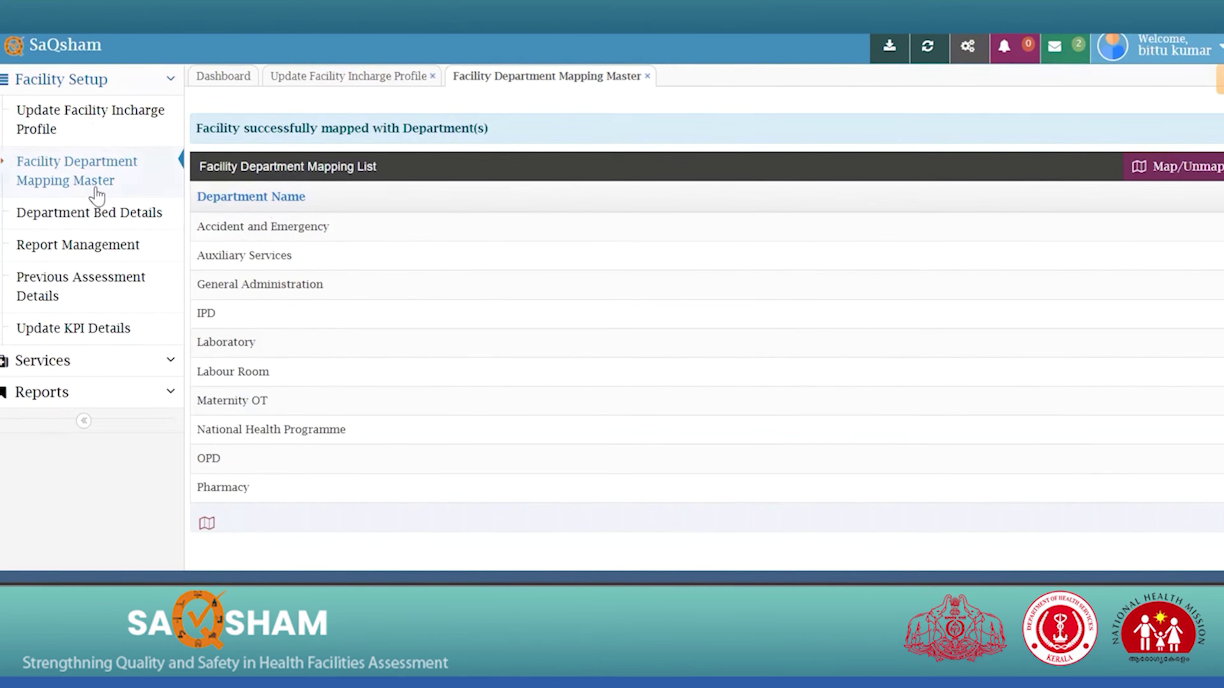
Add department bed details for financial year 2023 - 2024 with 80 sanctioned and 70 functional Female Ward beds, and submit them.
left_click(103, 219)
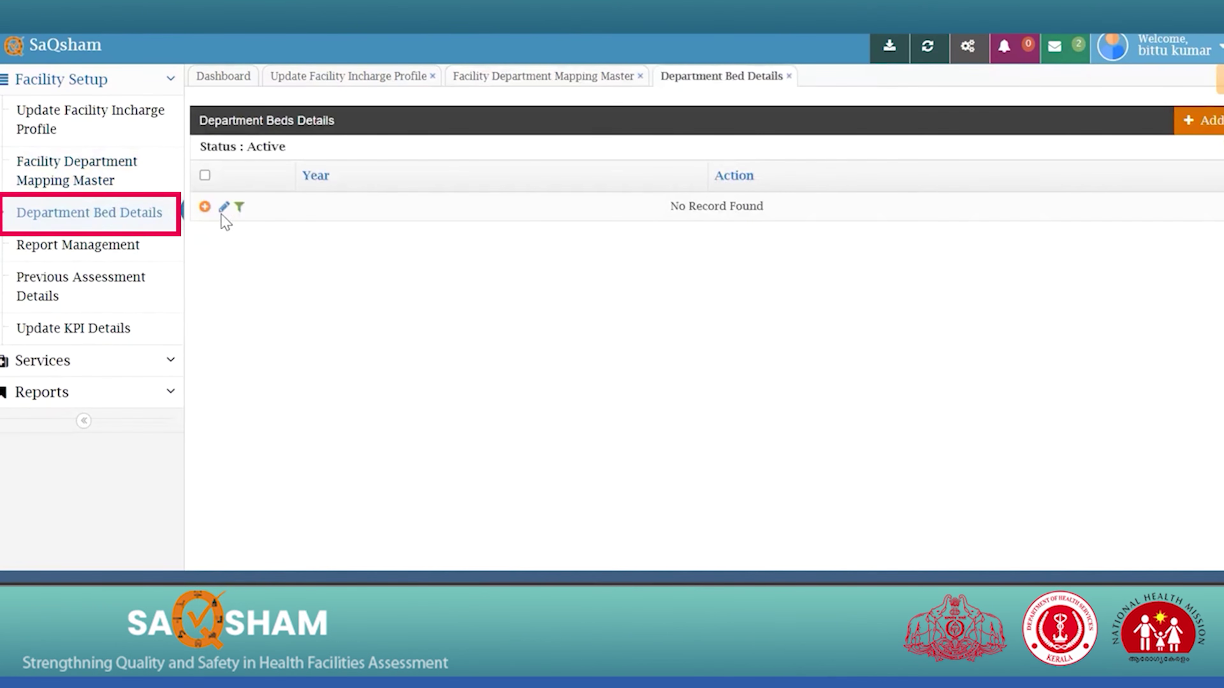
left_click(1211, 133)
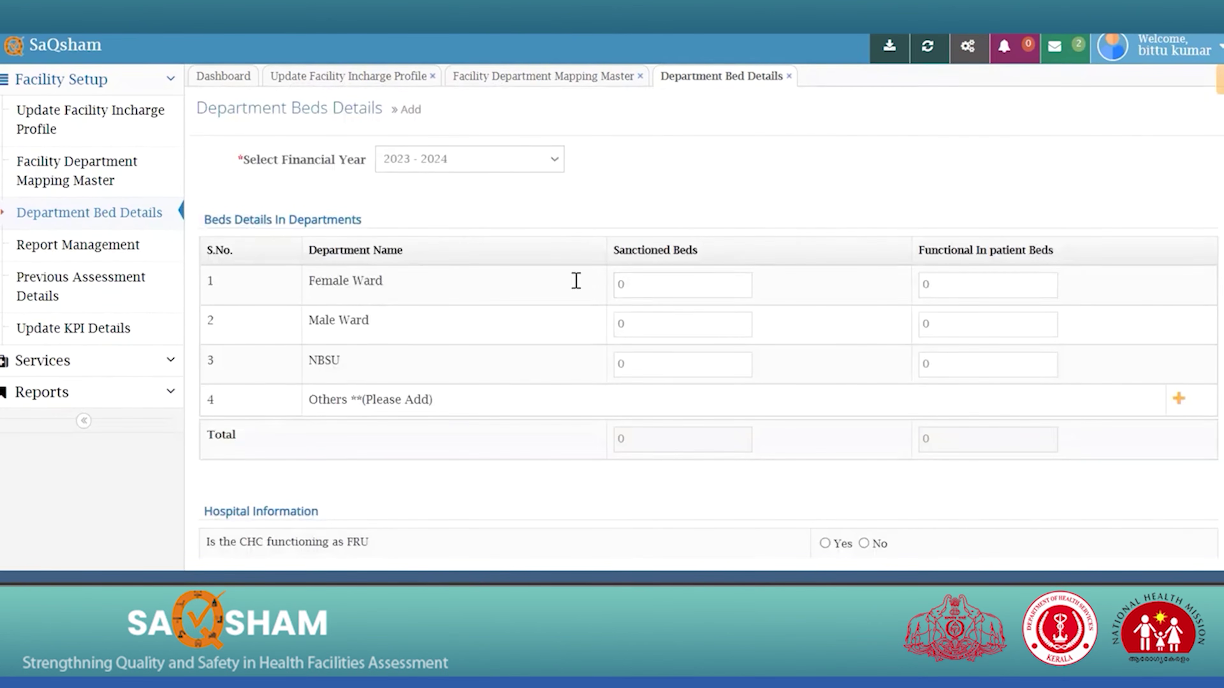
left_click(524, 171)
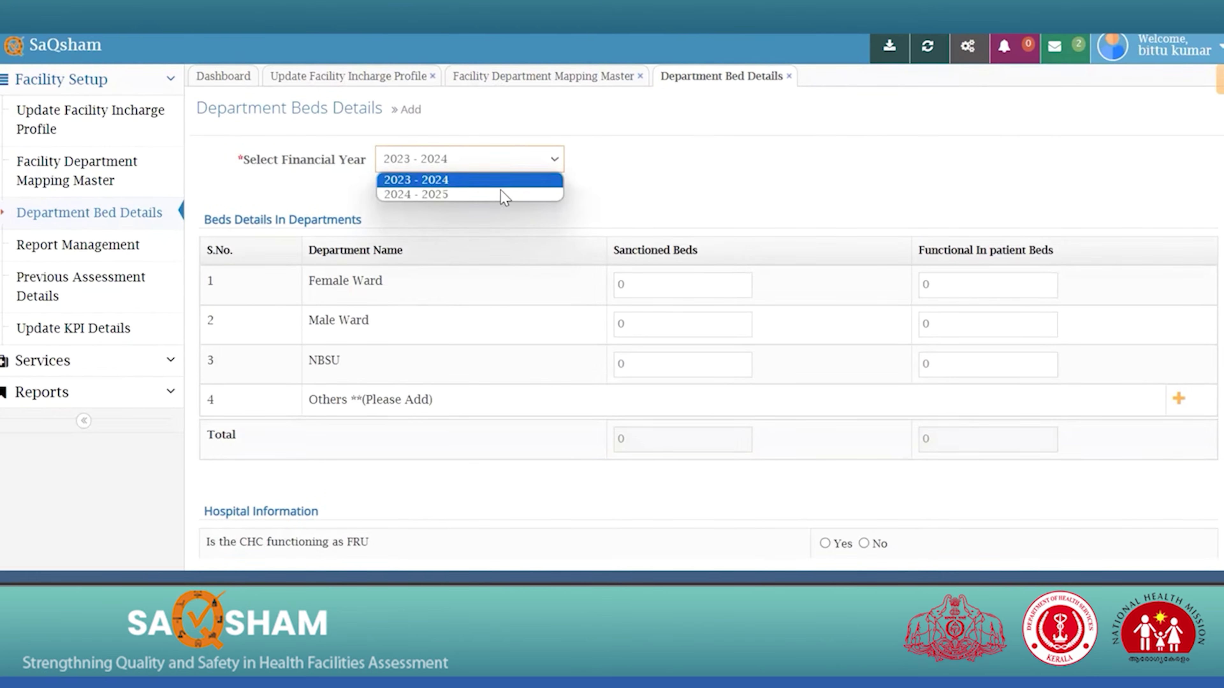
left_click(511, 167)
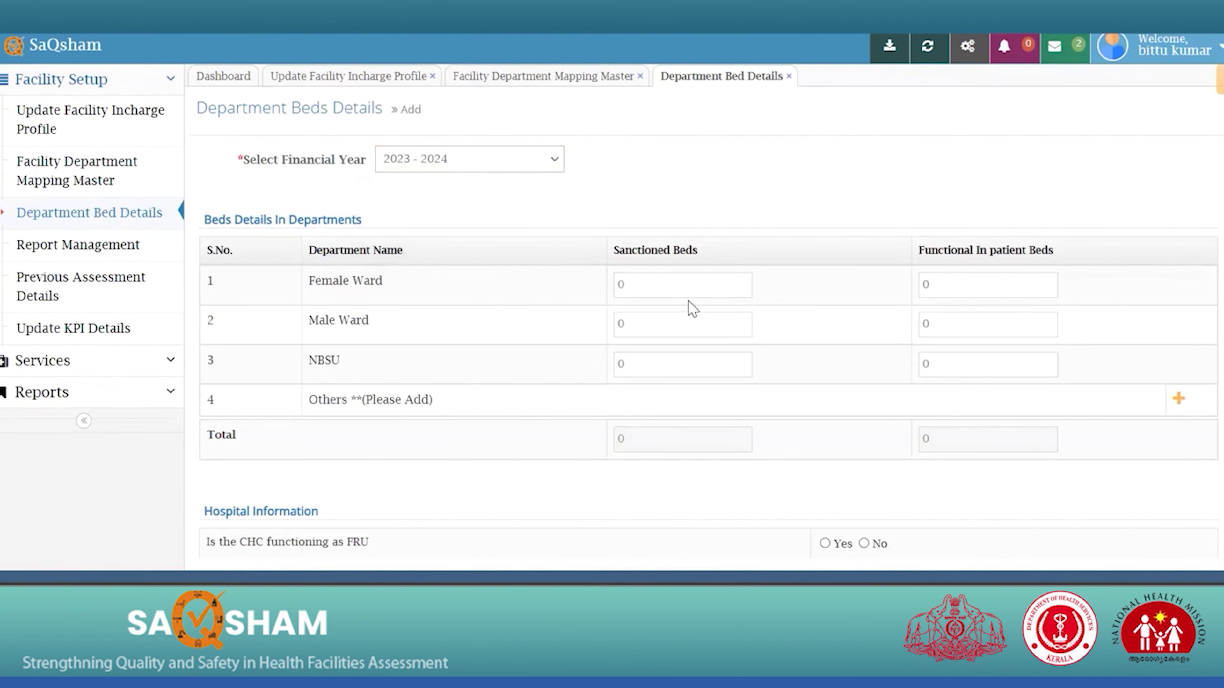
scroll(711, 492, "down", 10)
left_click(519, 428)
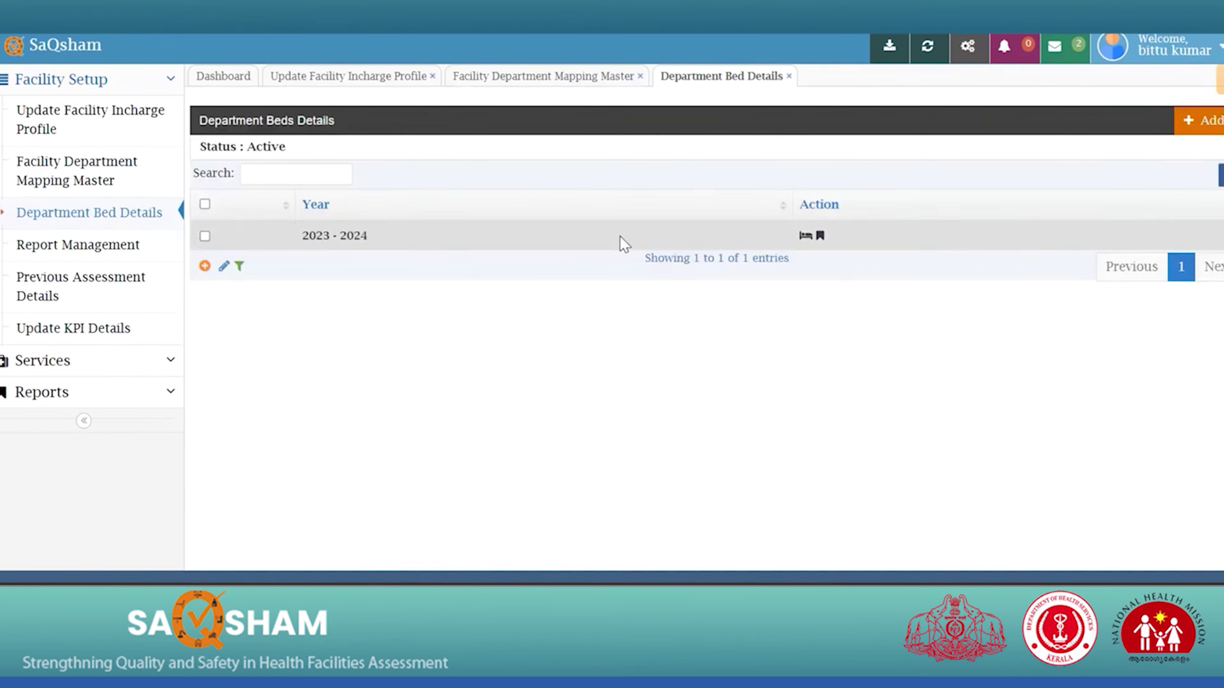
Open the 2023 - 2024 bed details for modification, view the average month-wise Service Quality data and save the record.
left_click(1199, 124)
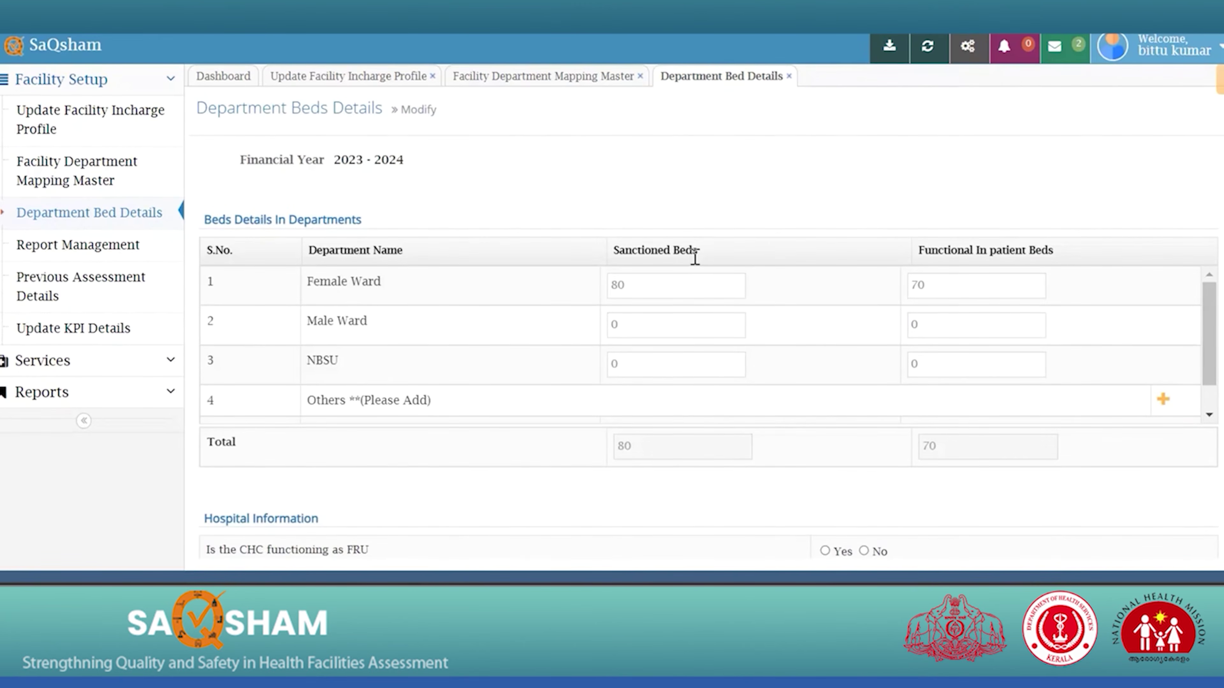
scroll(844, 252, "down", 10)
left_click(844, 243)
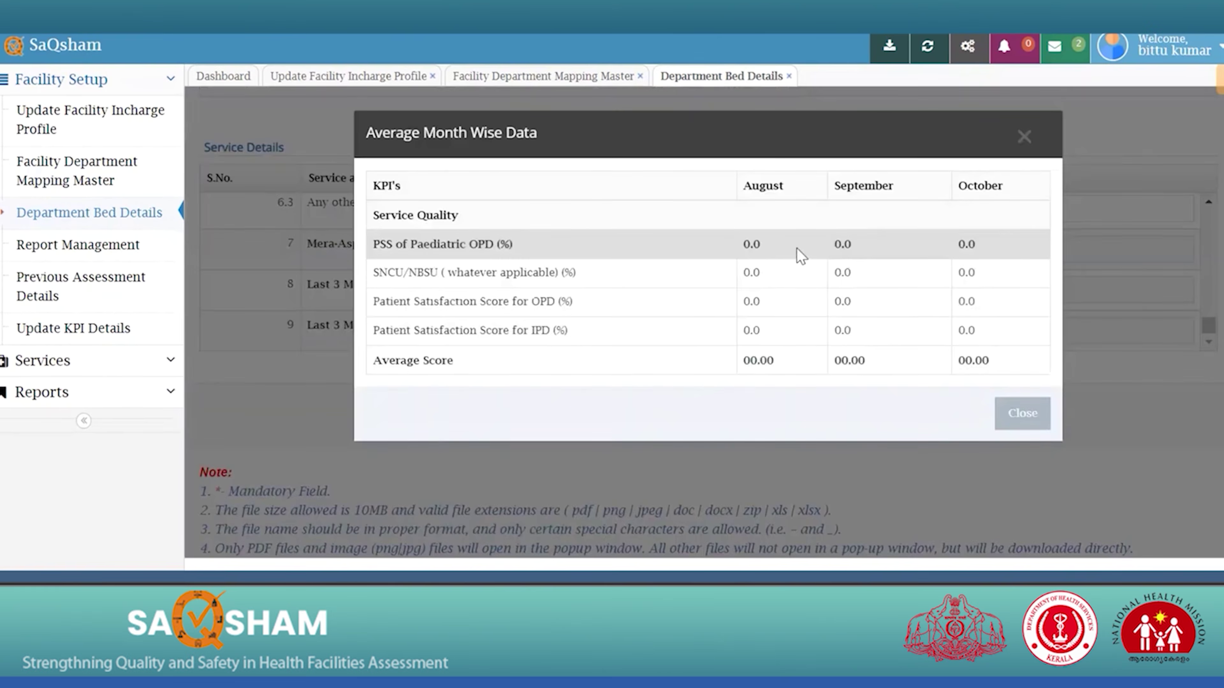
key("Escape")
left_click(505, 415)
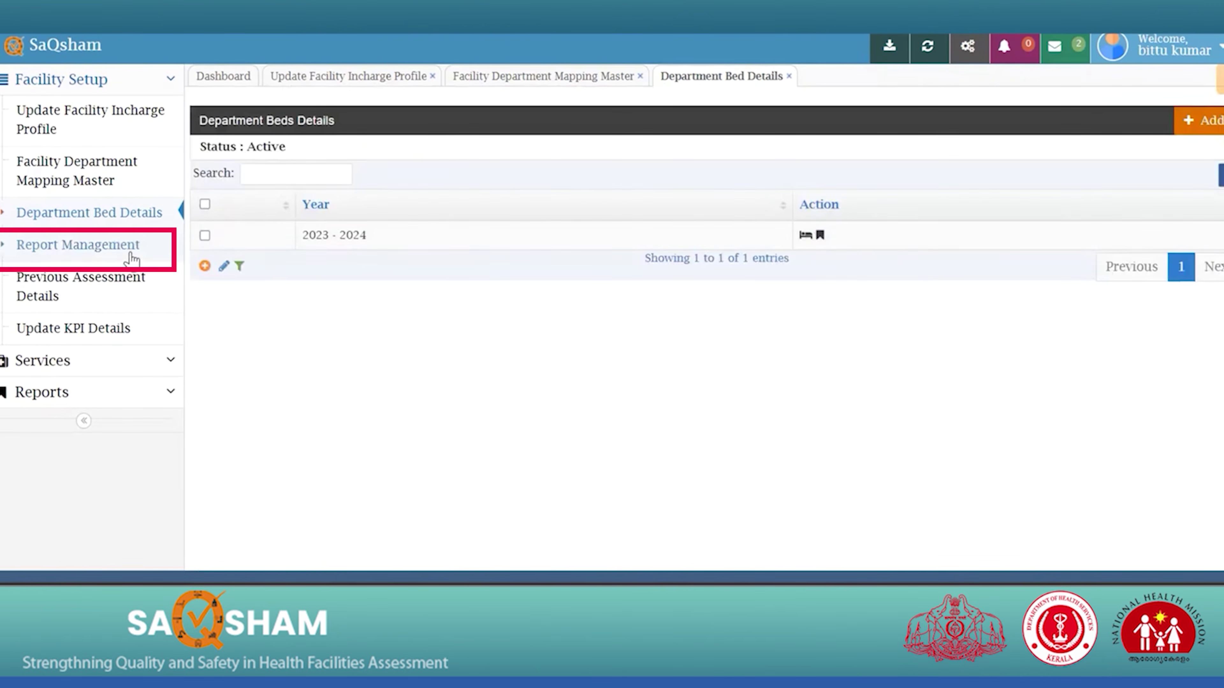
Add a new record in Report Management as an Internal Assessment Report dated 01-Nov-2023.
left_click(131, 258)
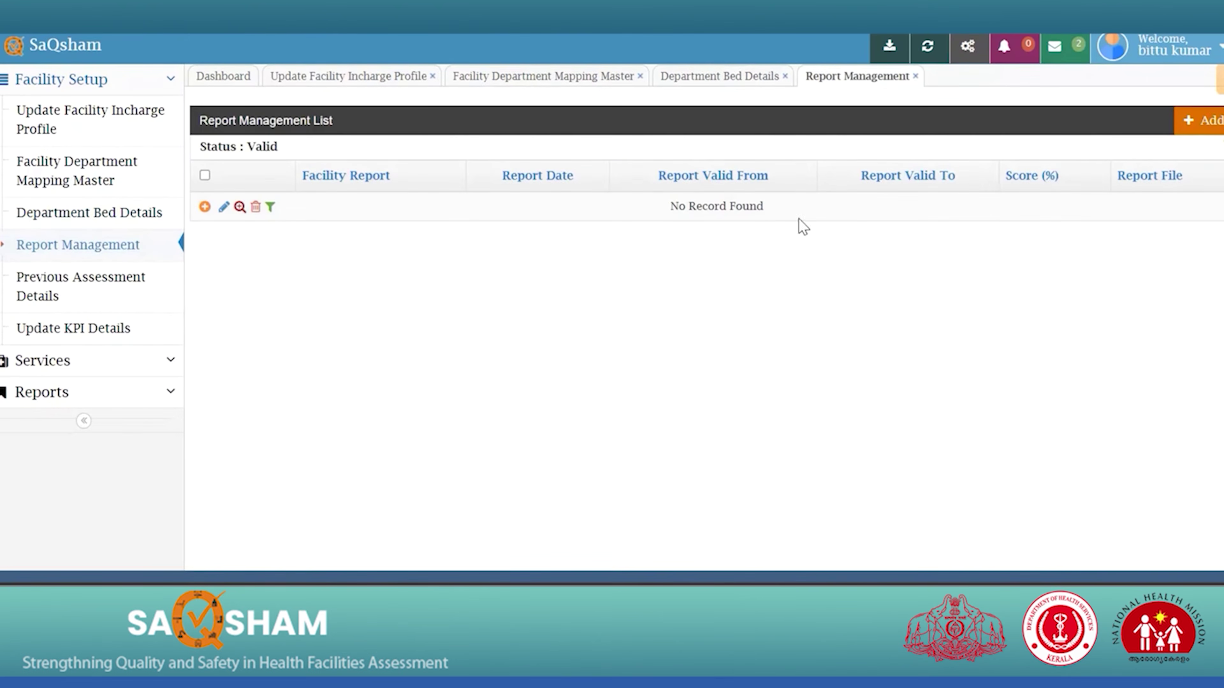
left_click(1207, 129)
left_click(535, 161)
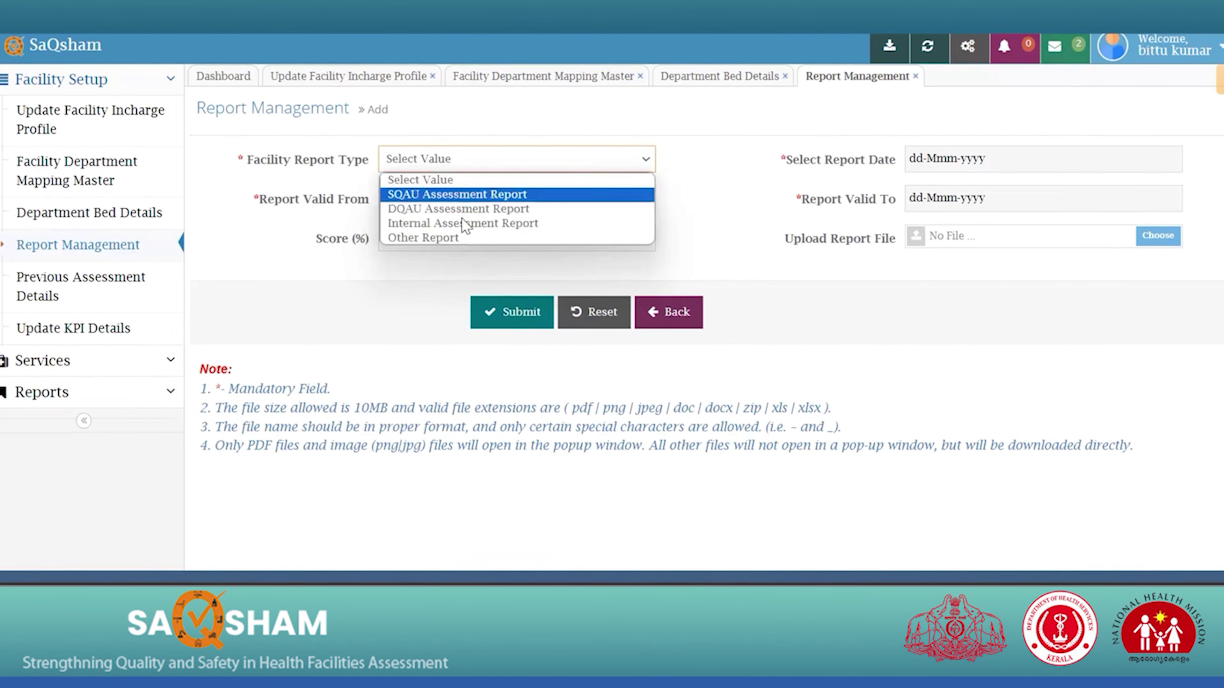
left_click(462, 223)
left_click(1012, 159)
left_click(1013, 254)
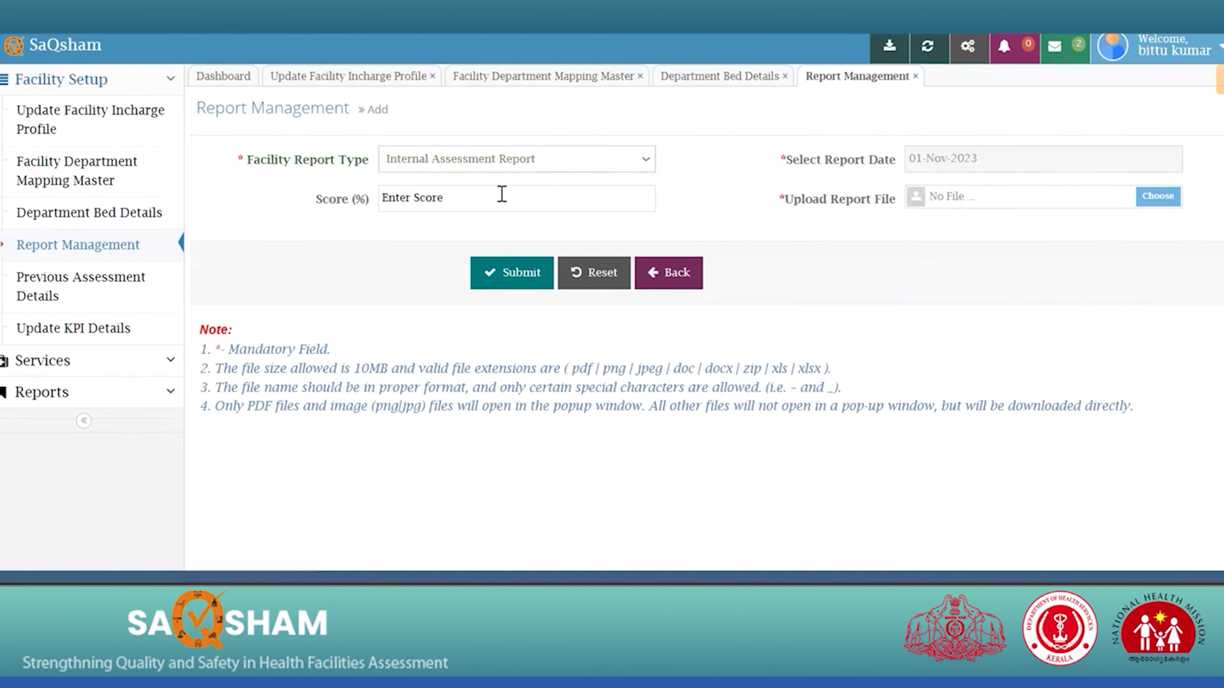
Set the report's score to 89 % and upload a JPG image as the report file.
left_click(500, 193)
type("89")
left_click(992, 212)
double_click(475, 236)
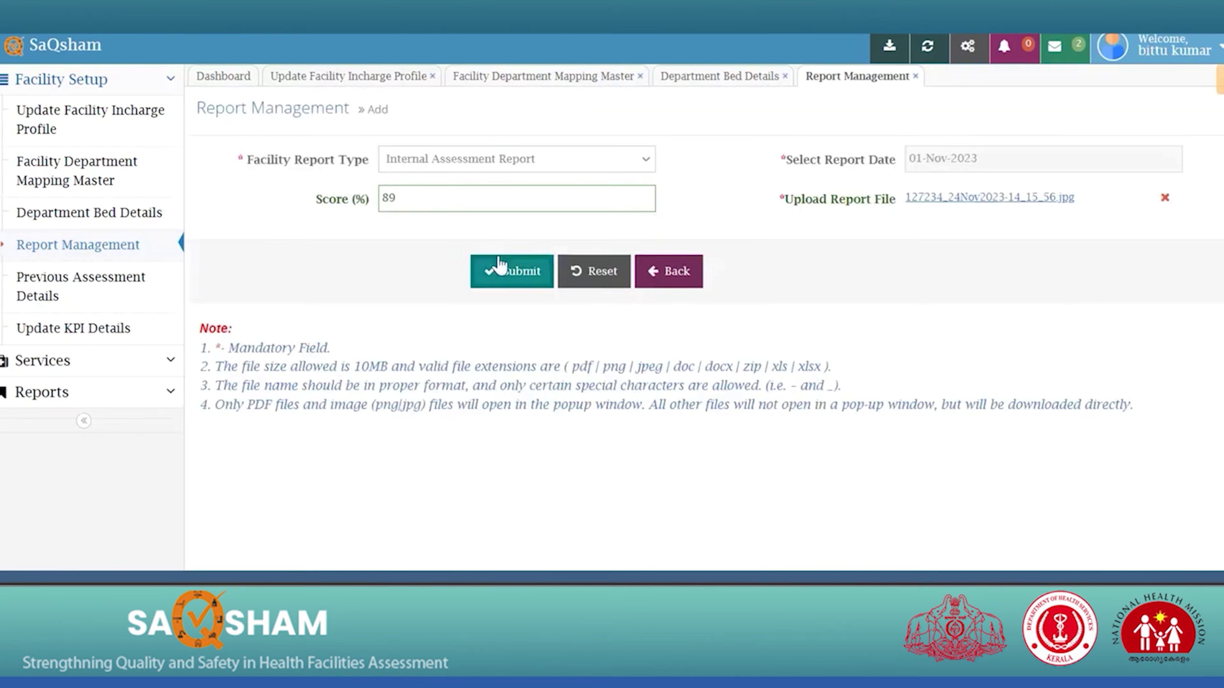
Submit the Internal Assessment Report and open a new record form in Previous Assessment Details.
left_click(501, 266)
left_click(81, 286)
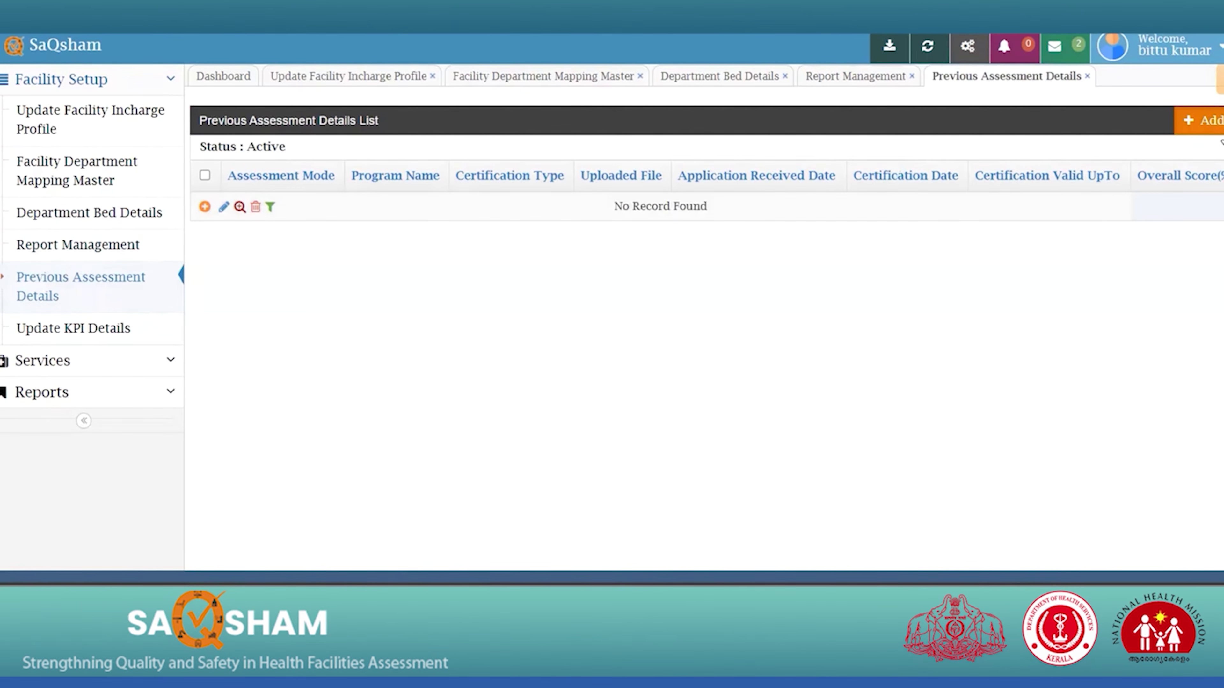
left_click(1216, 138)
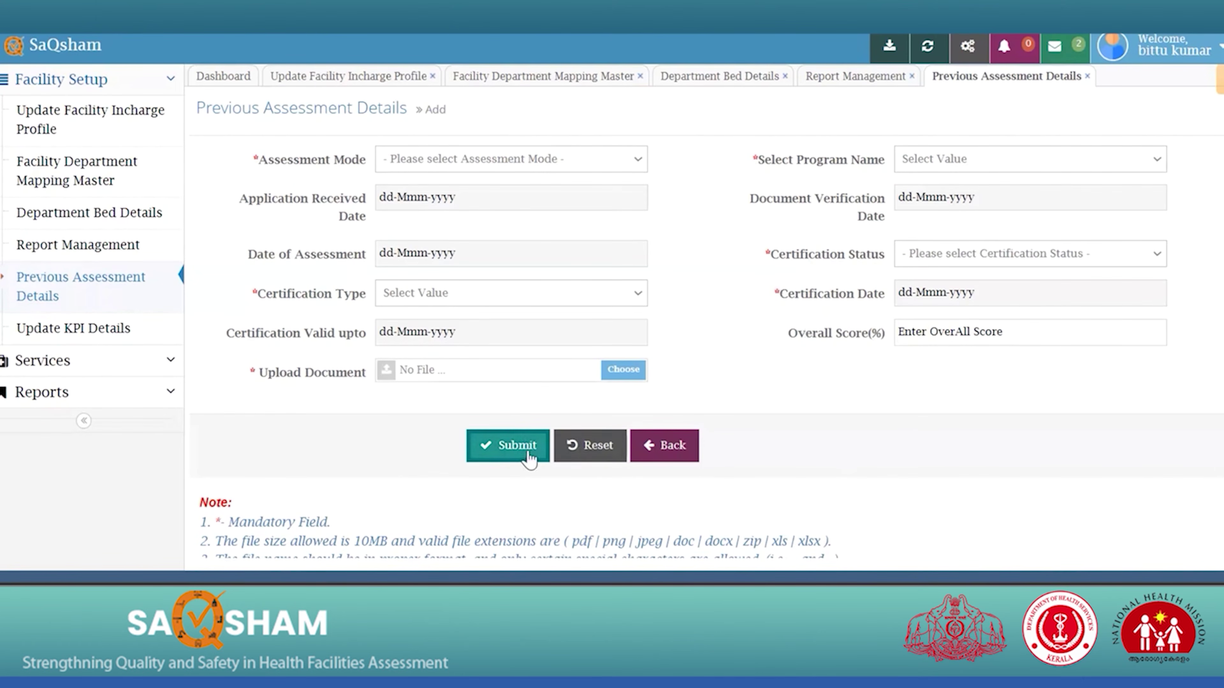
Update the NQAS KPI details for August 2023 - 2024 with Patient Satisfaction Scores of 67 % for OPD and 76 % for IPD.
left_click(101, 331)
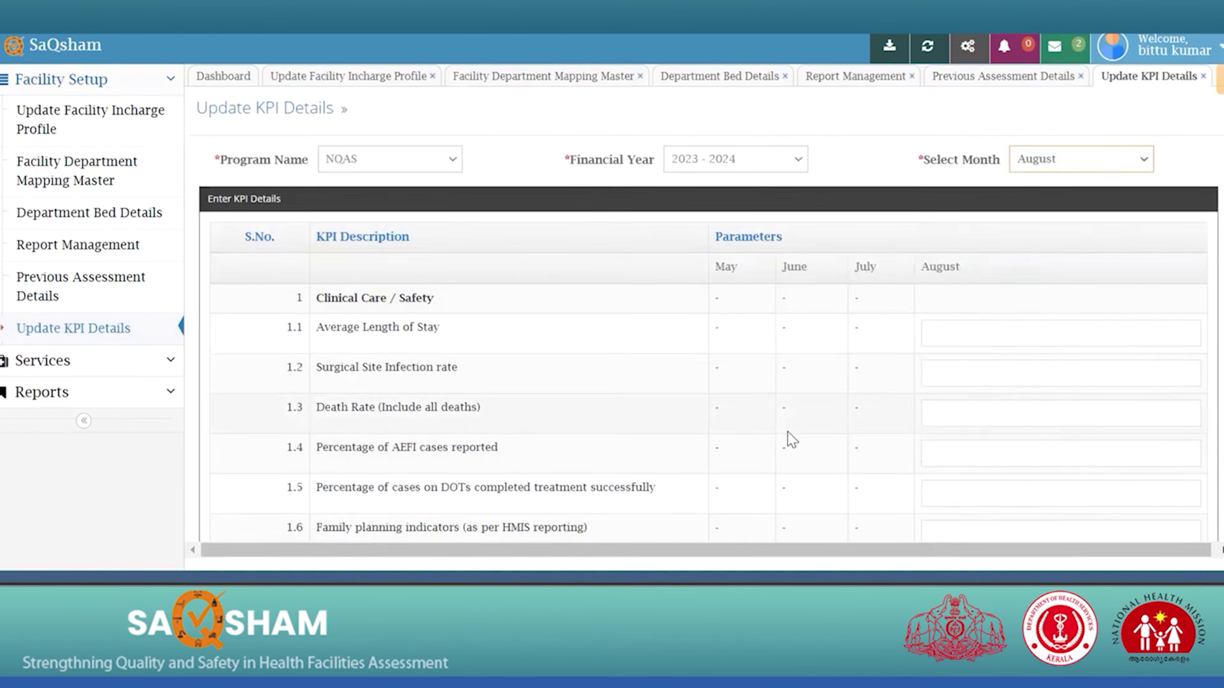
scroll(582, 380, "down", 10)
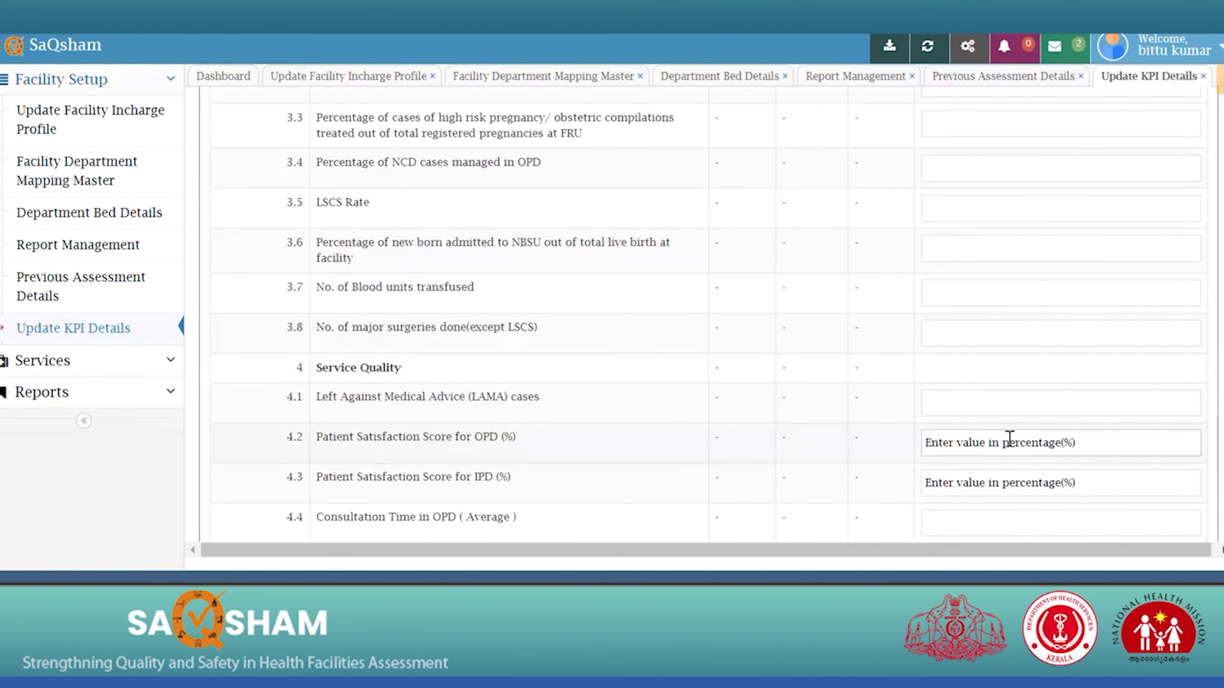
scroll(1008, 438, "down", 3)
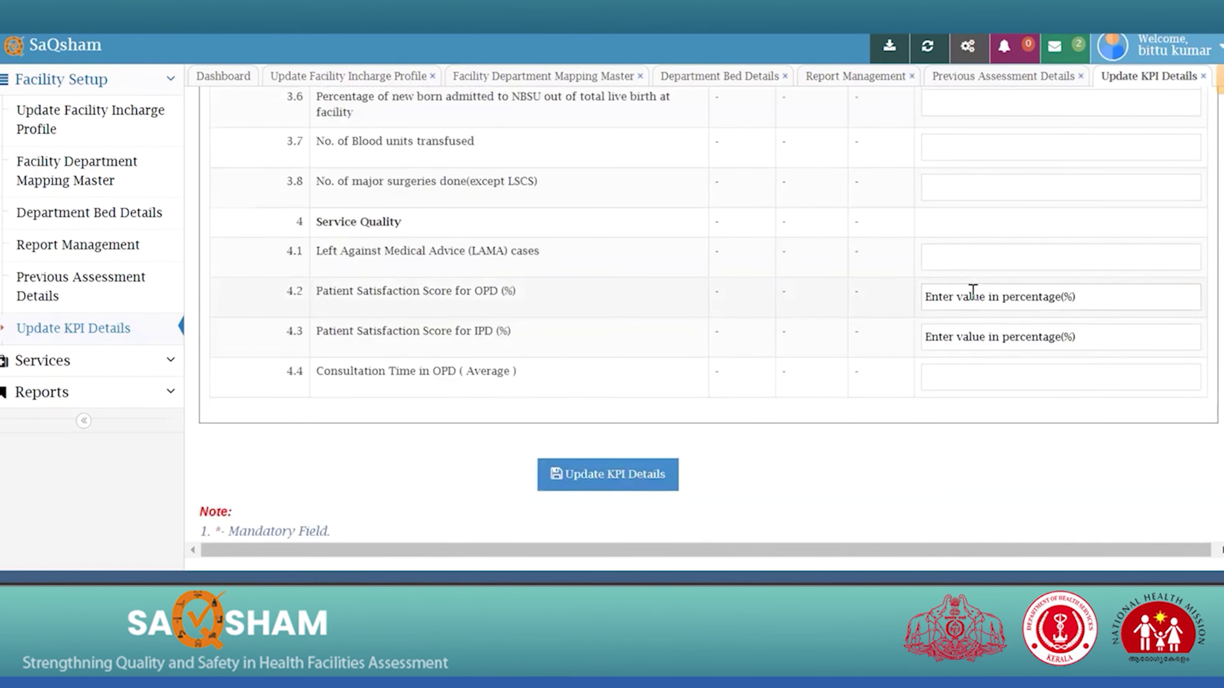
left_click(973, 291)
type("67")
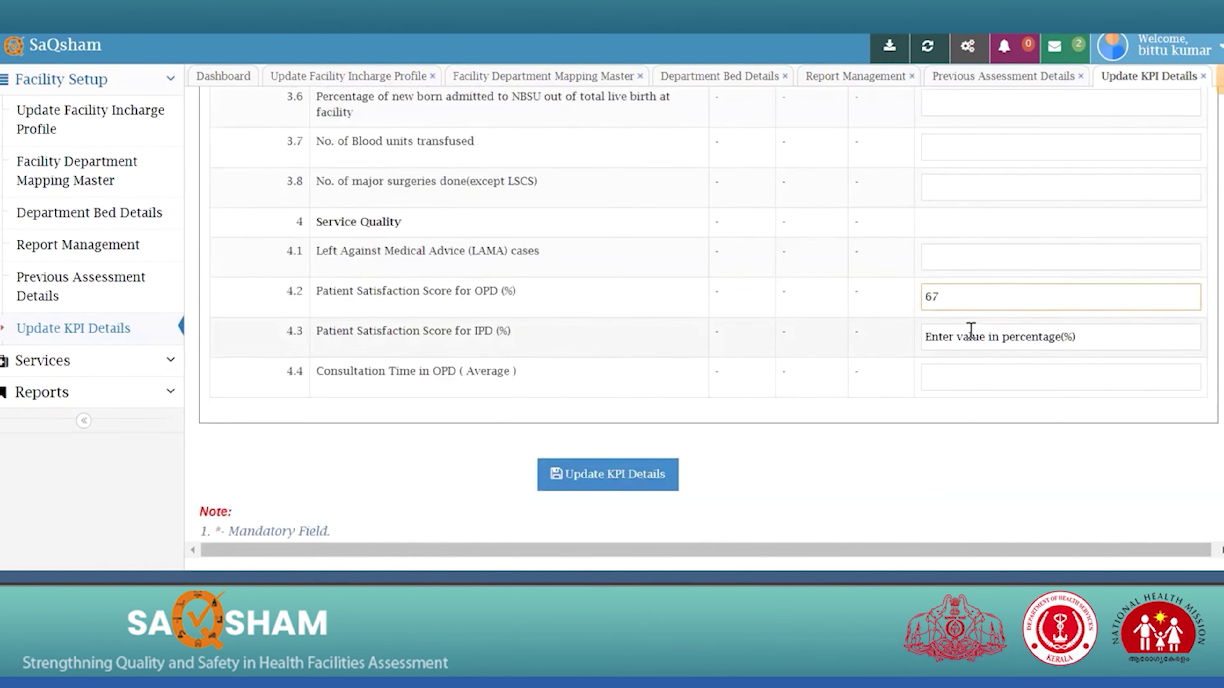
left_click(971, 333)
type("76")
left_click(602, 510)
left_click(600, 487)
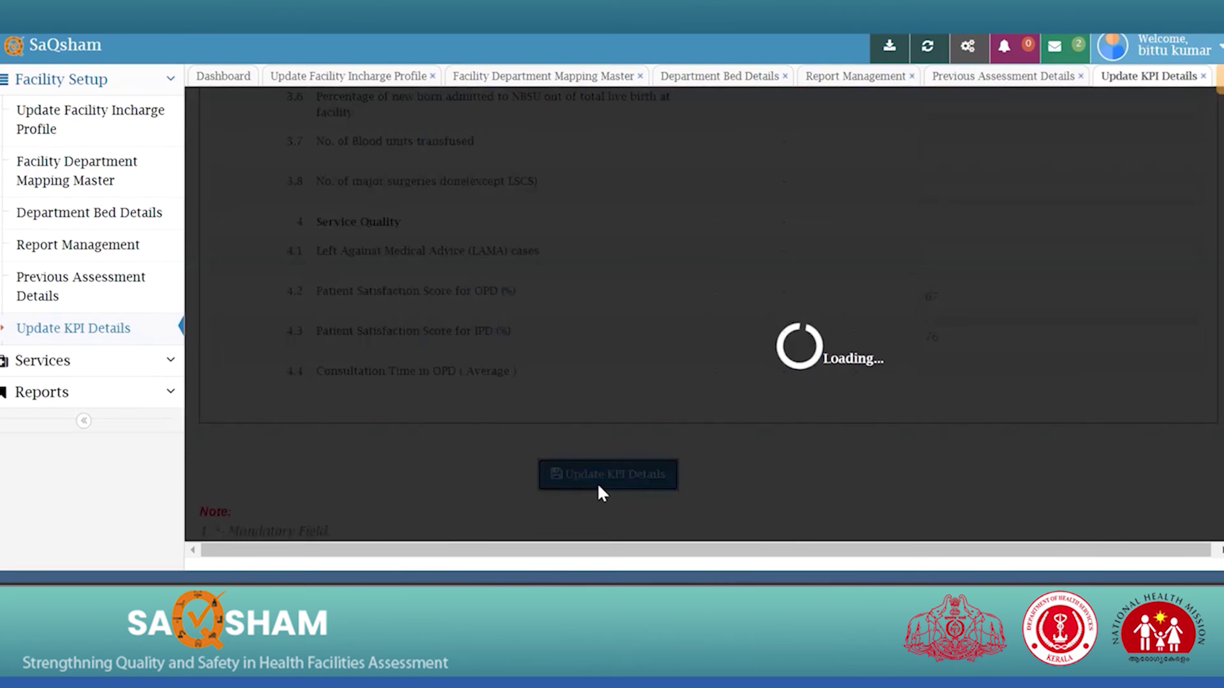
Start a new assessment in Manage Application with Physical as the assessment mode and NQAS as the certification program.
left_click(91, 361)
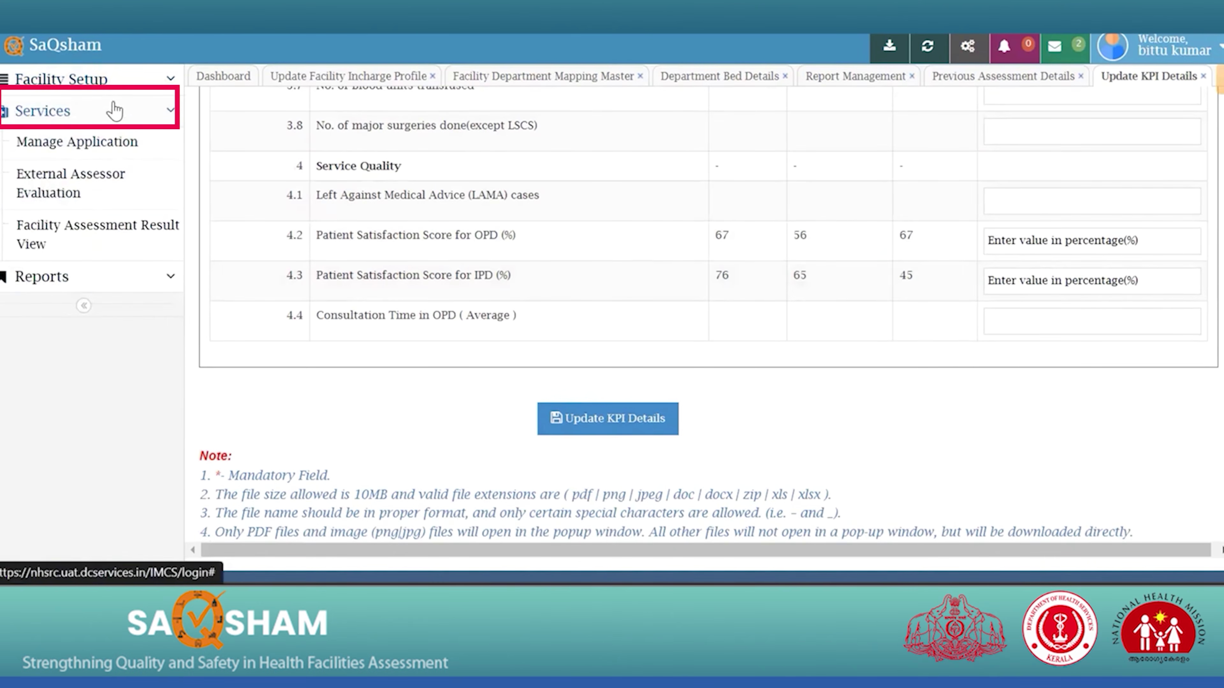
left_click(128, 144)
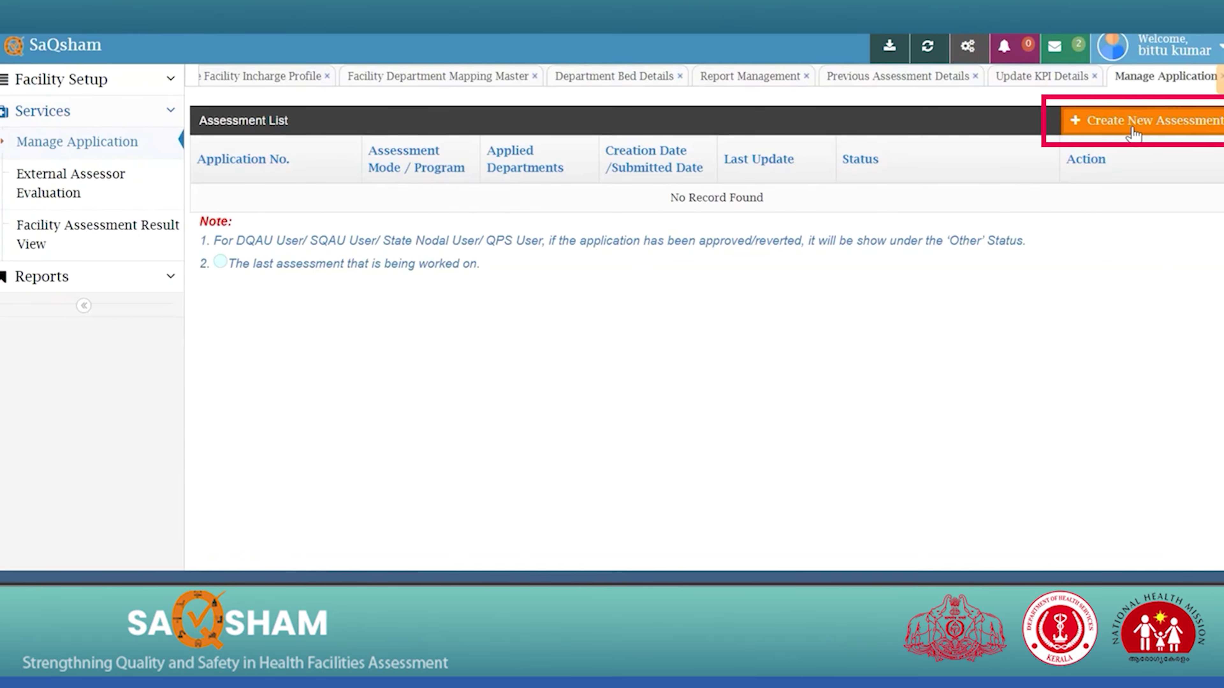
left_click(1134, 135)
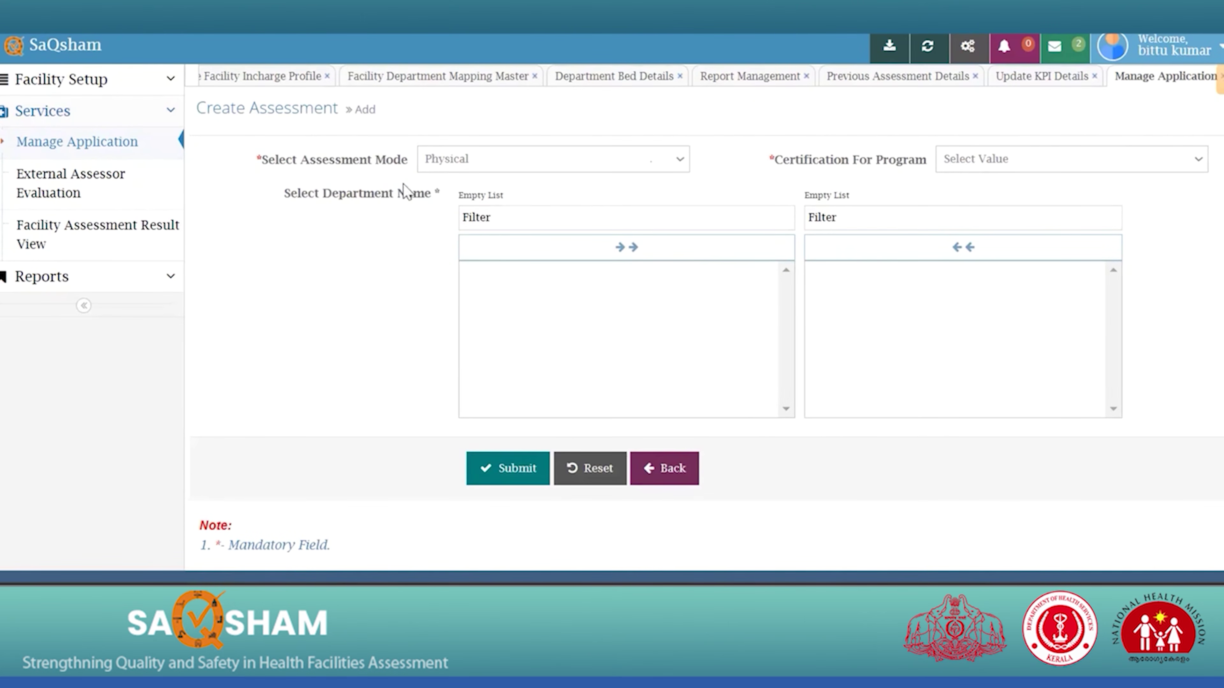
left_click(1033, 161)
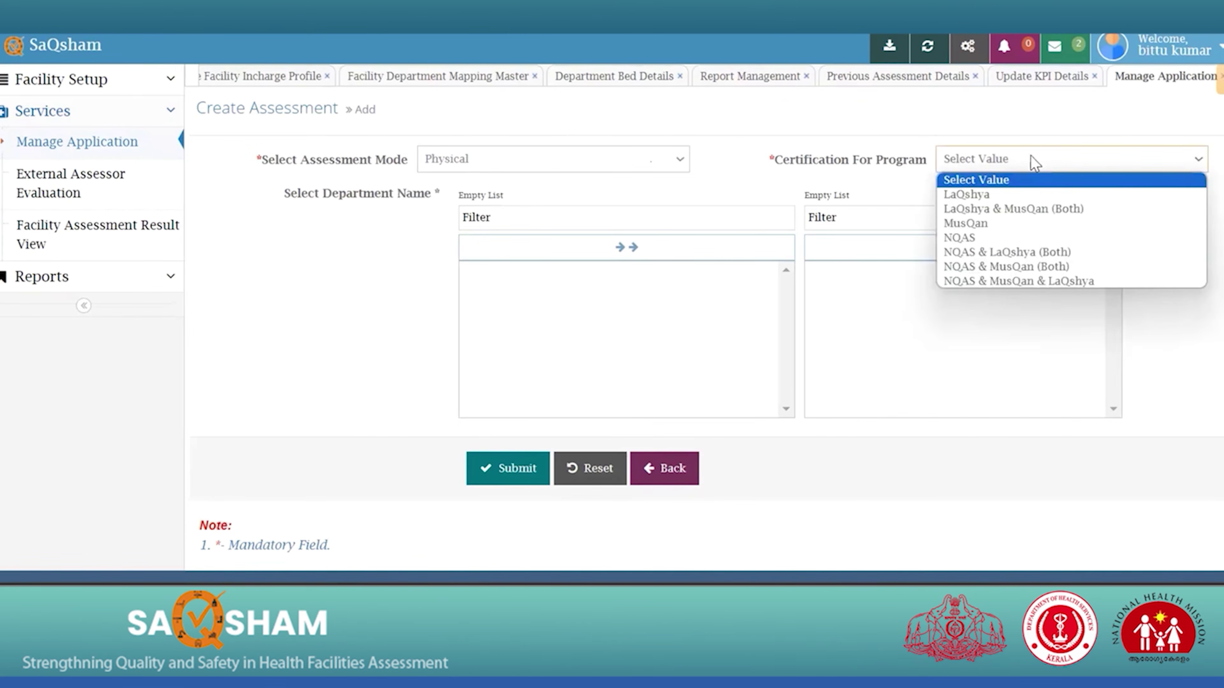
left_click(1035, 163)
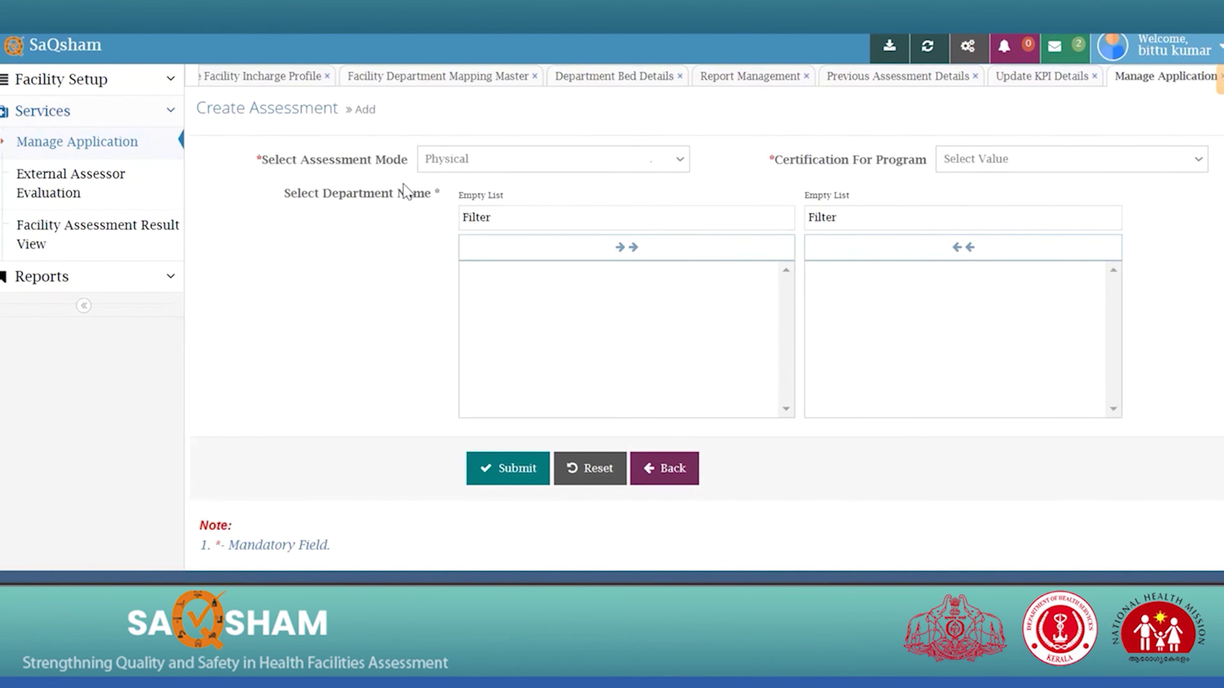
left_click(1033, 159)
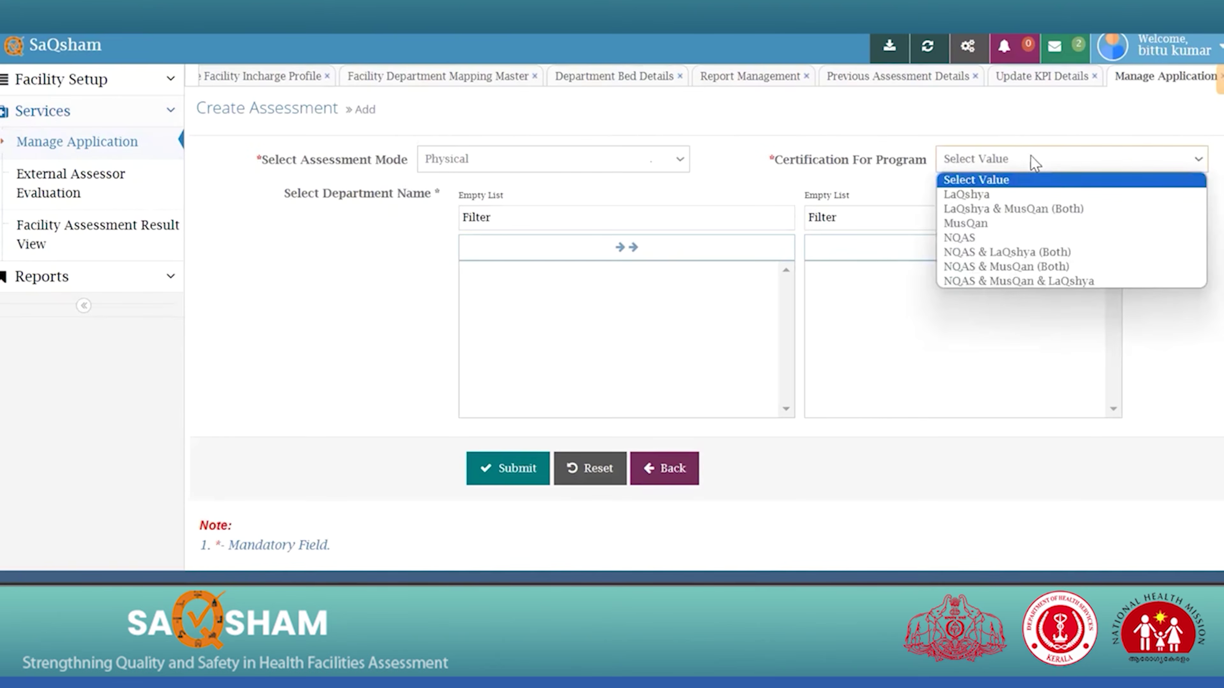
left_click(989, 238)
Assign Accident and Emergency, Auxiliary Services, General Administration, IPD, Laboratory and Labour Room to the assessment and submit it.
left_click(622, 272)
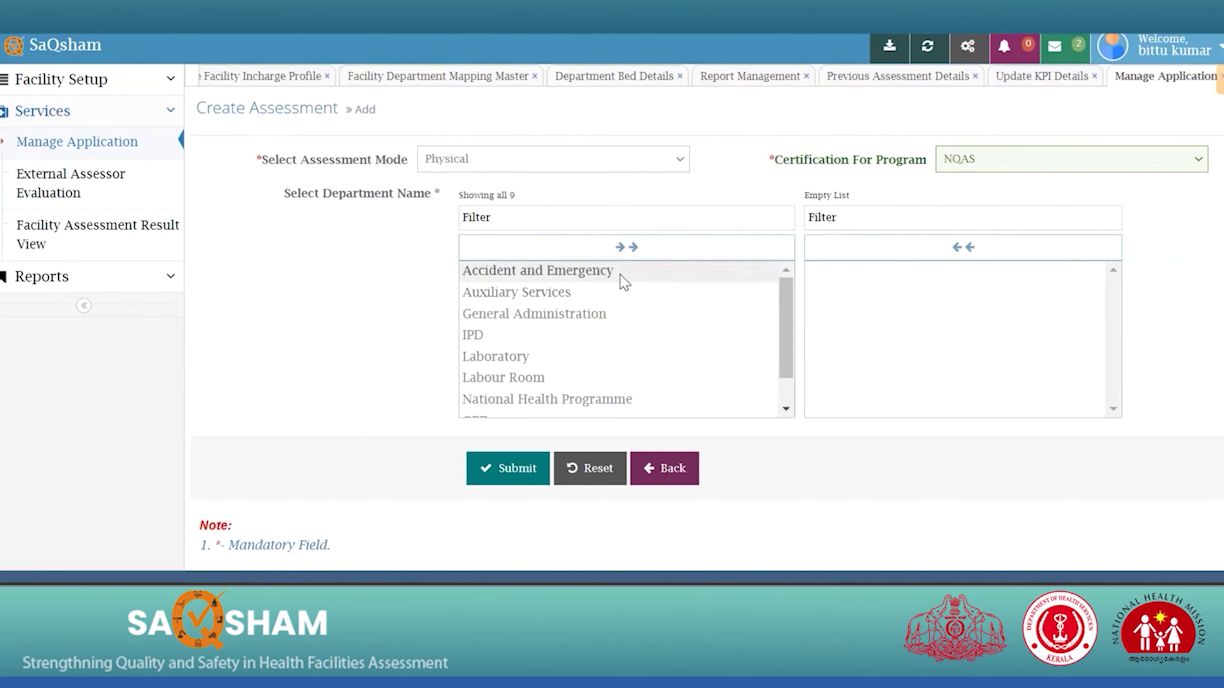
left_click(620, 273)
left_click(620, 272)
left_click(620, 273)
left_click(622, 282)
left_click(622, 282)
left_click(621, 282)
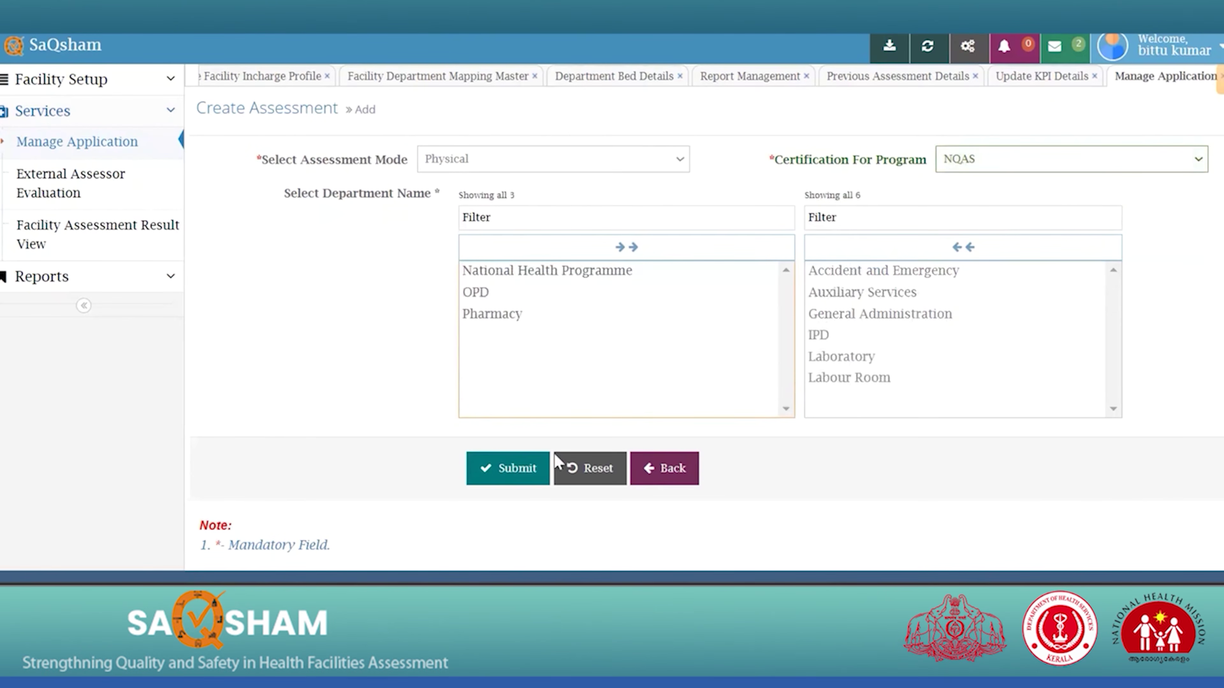
left_click(527, 468)
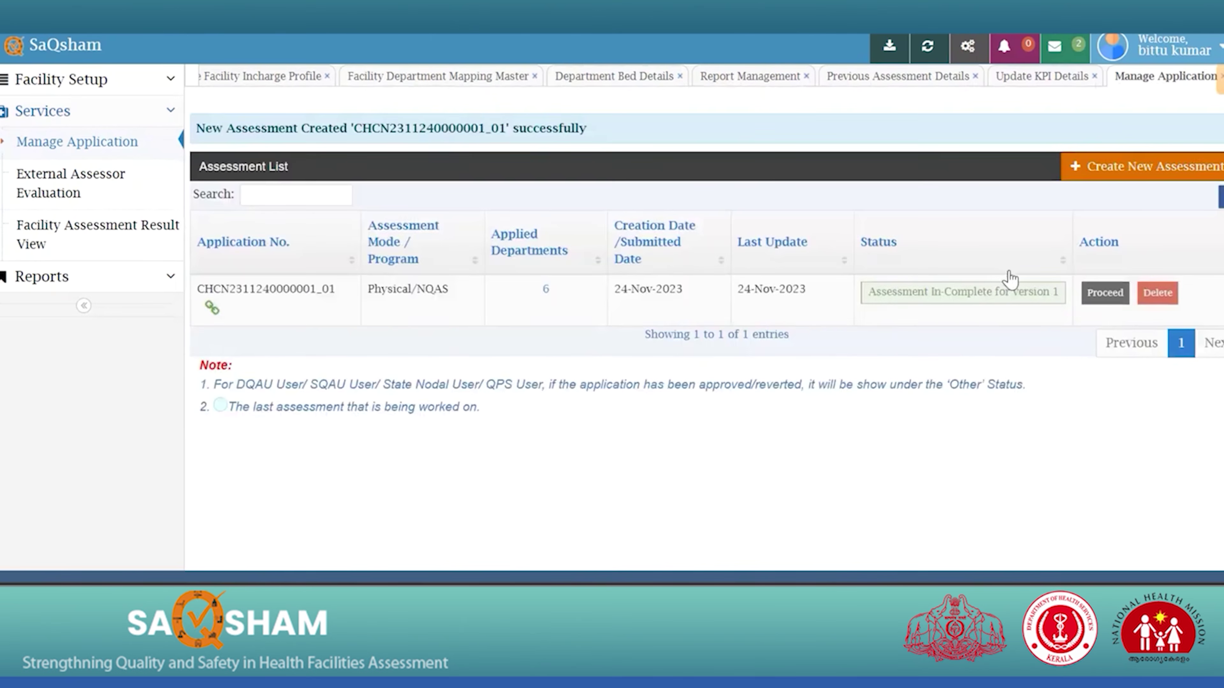
Proceed with the created assessment, replace Laboratory with OPD in its selected departments and save the department selection.
left_click(1092, 303)
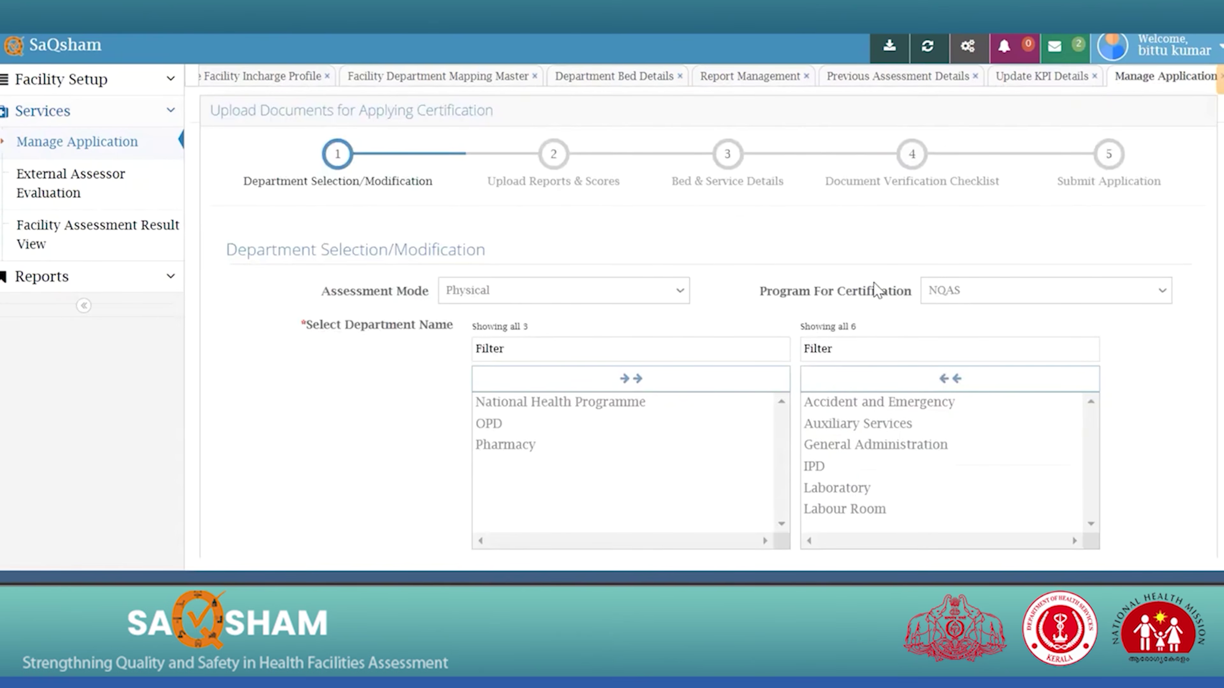
scroll(873, 282, "down", 2)
scroll(875, 283, "up", 2)
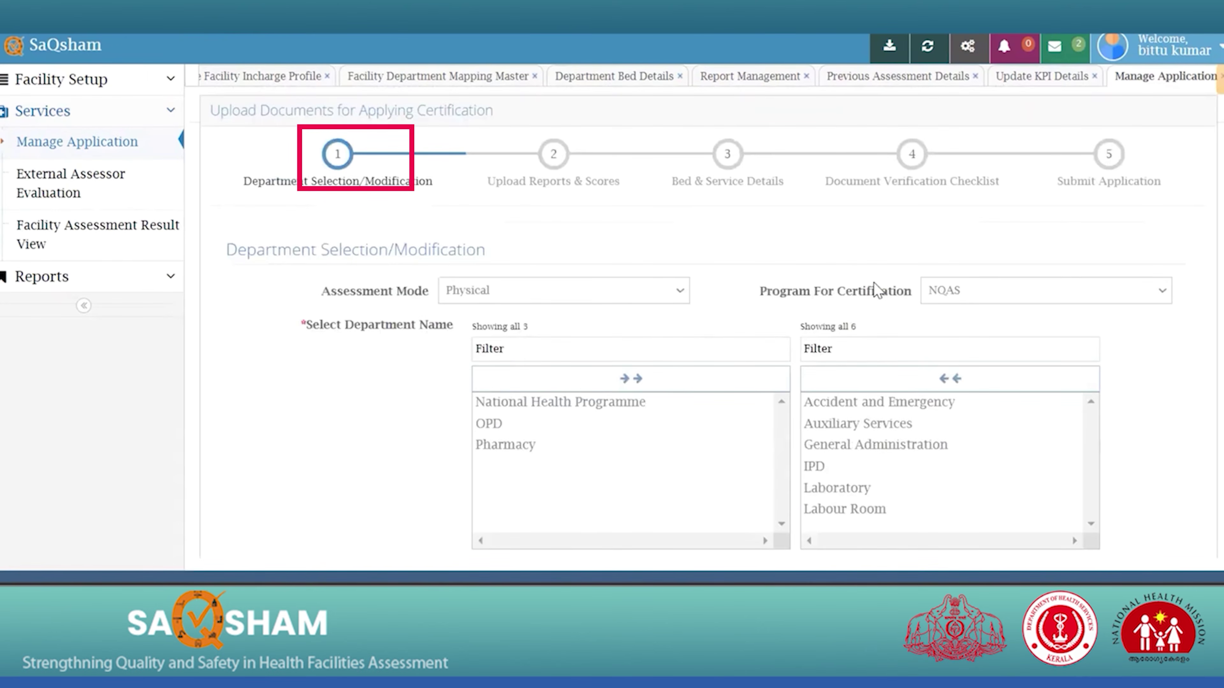
scroll(716, 183, "down", 2)
scroll(716, 183, "up", 2)
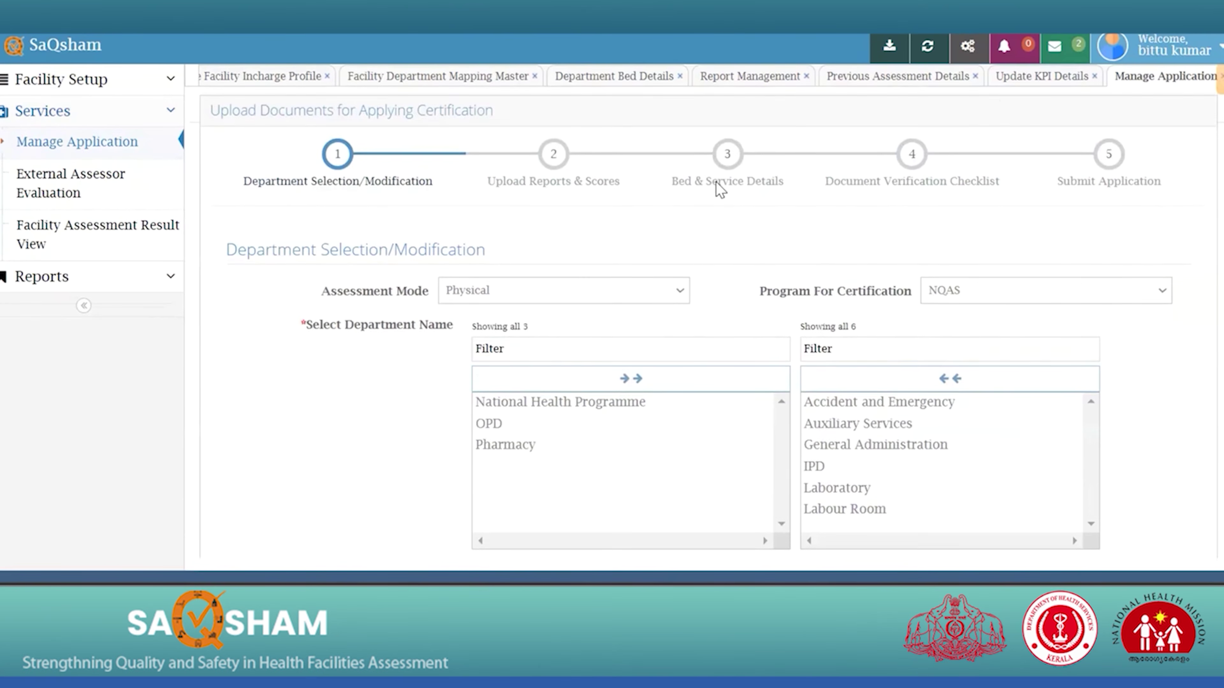
scroll(716, 184, "down", 2)
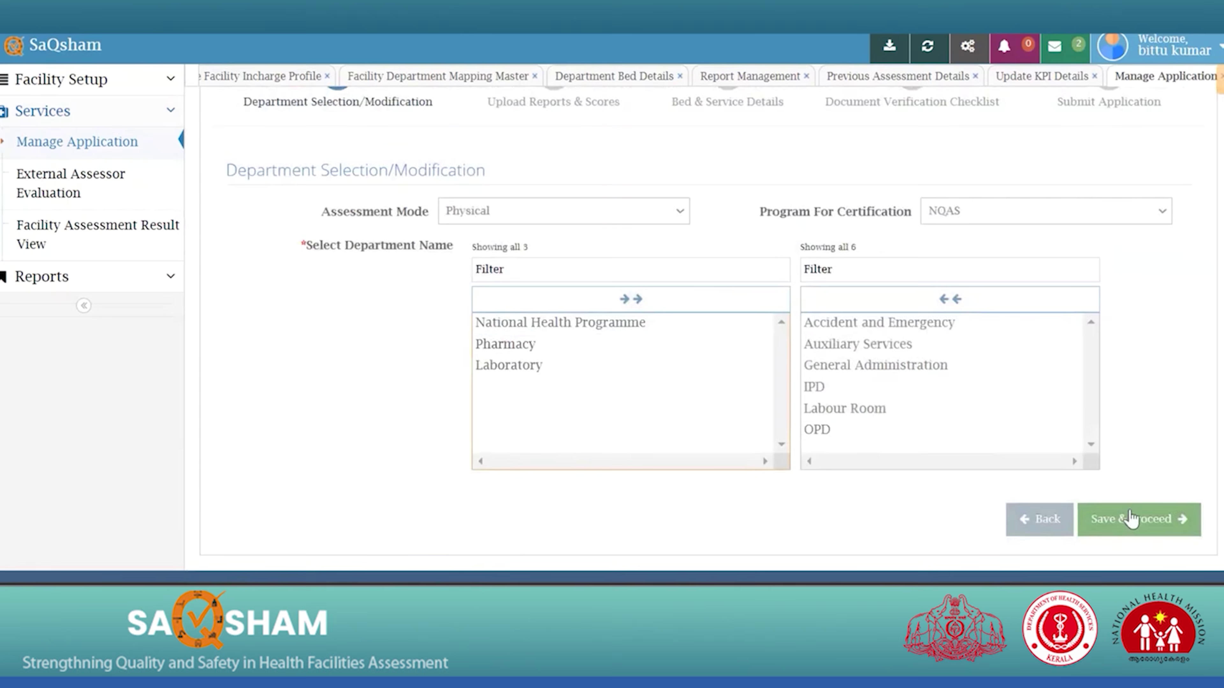
left_click(1134, 518)
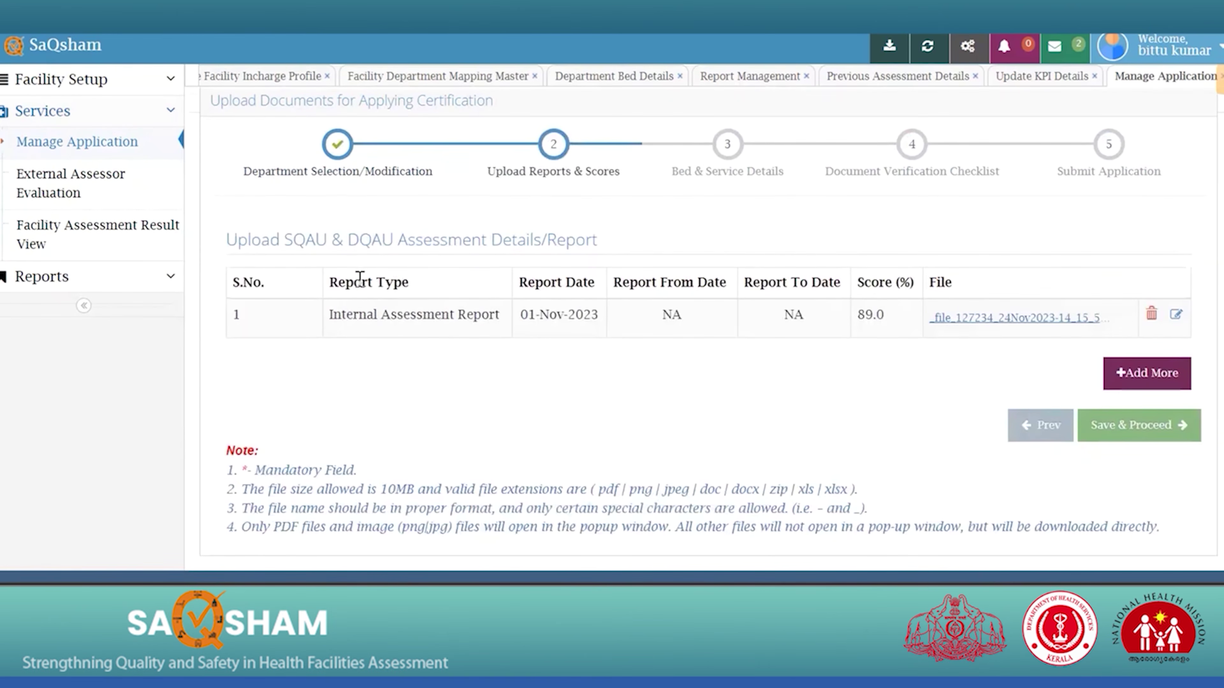
Check the listed Internal Assessment Report, view the form for adding another report, and save the Upload Reports & Scores stage.
triple_click(366, 316)
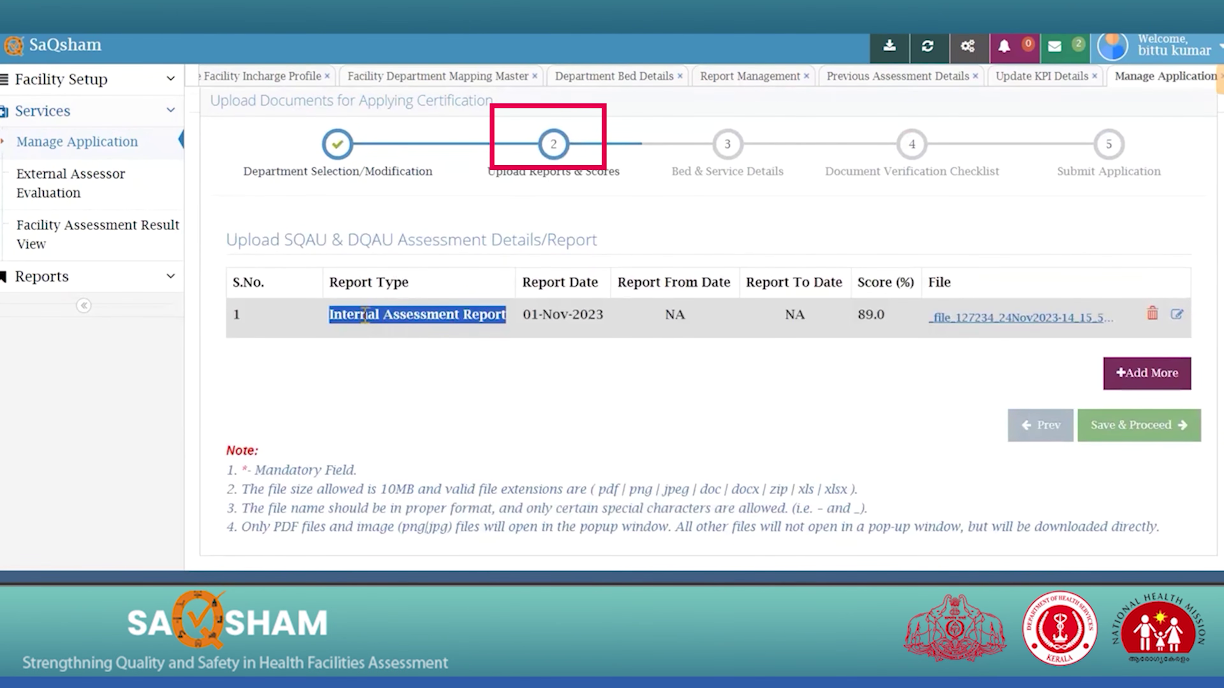
left_click(365, 316)
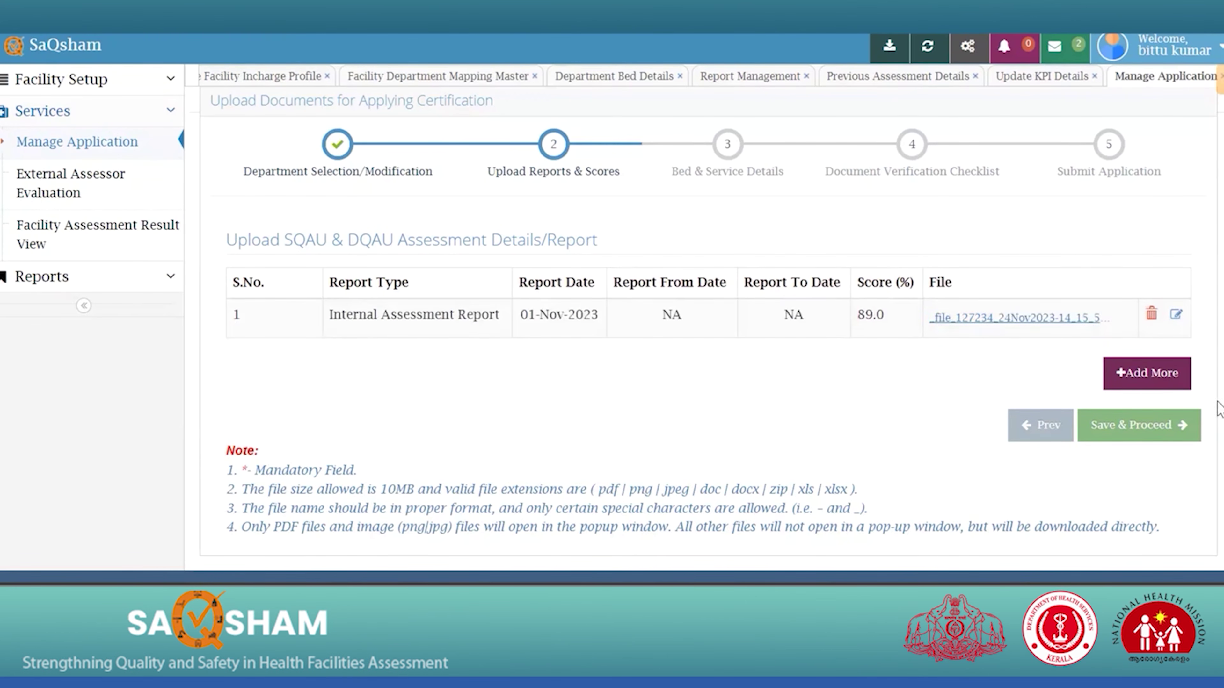
left_click(1130, 386)
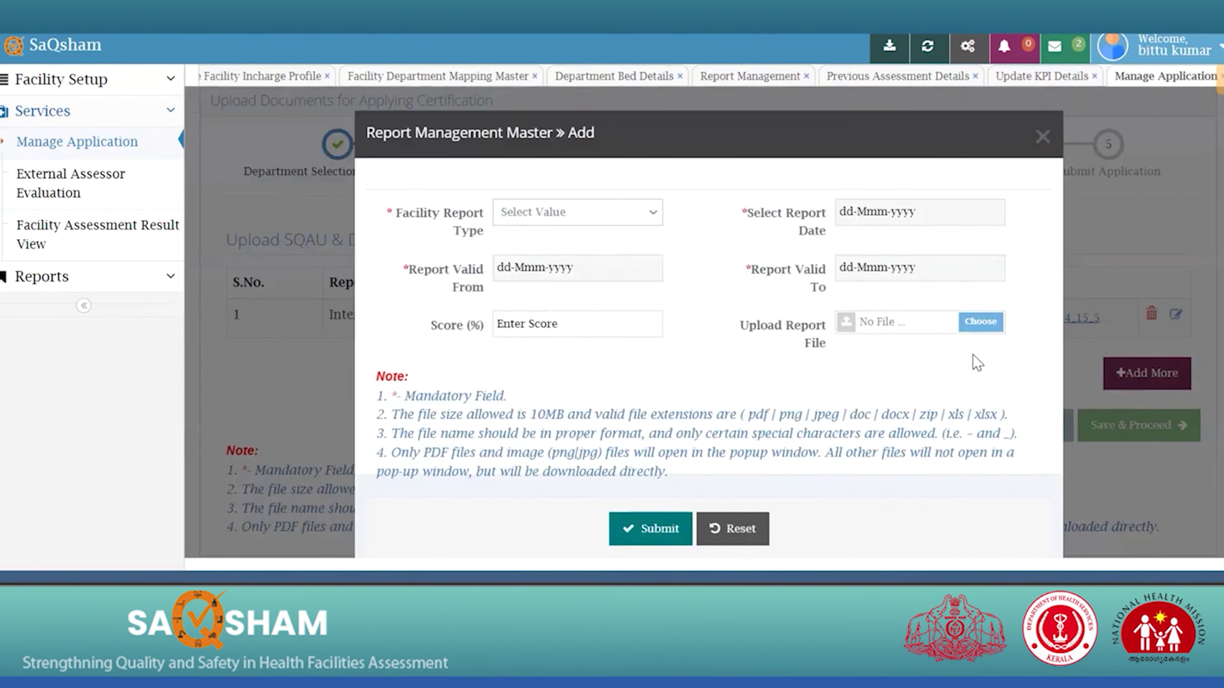
left_click(1041, 140)
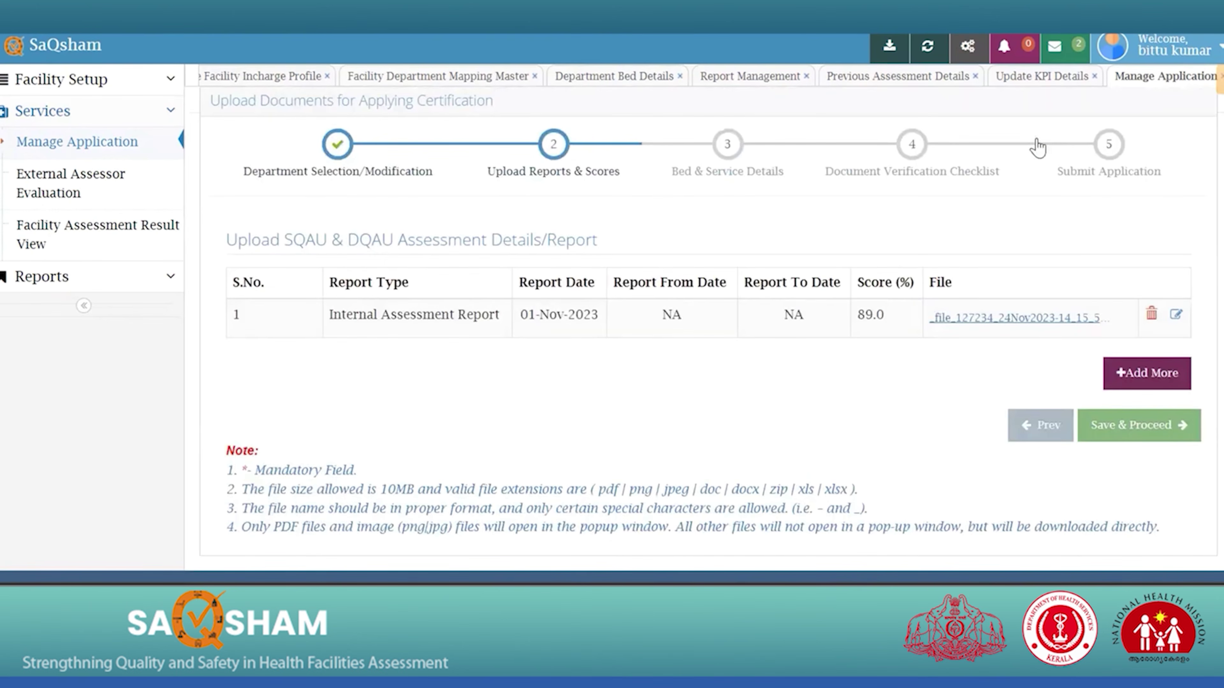
left_click(1126, 427)
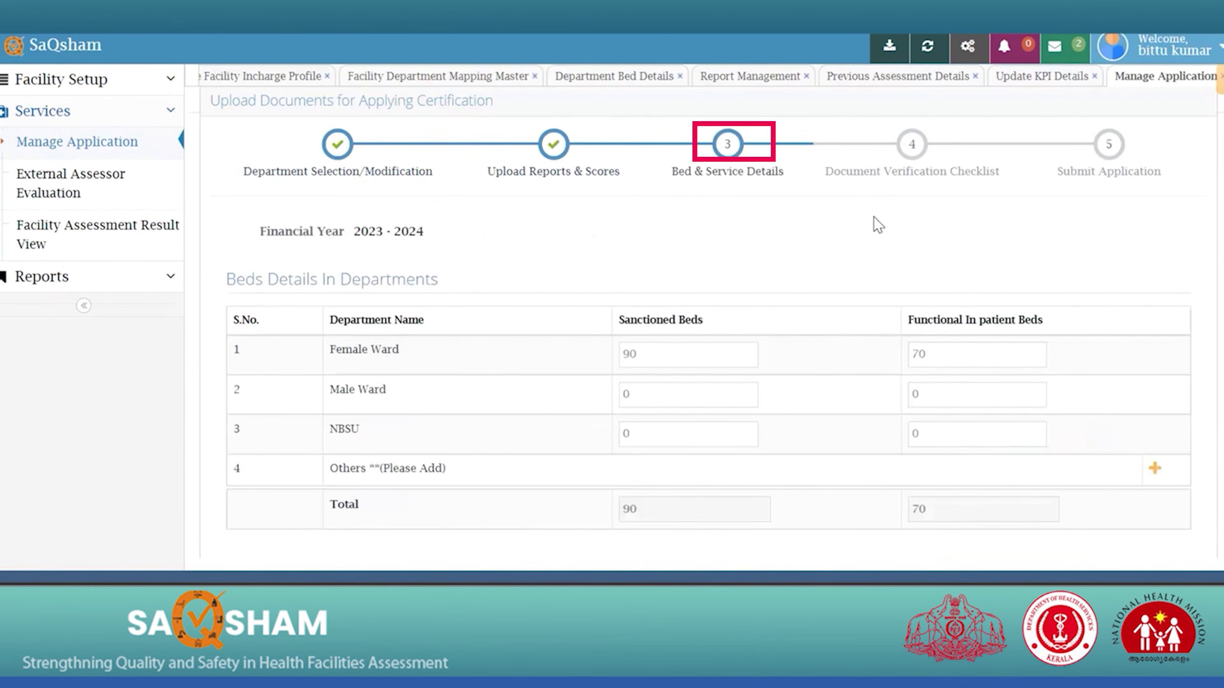
Review the bed, hospital and service details including the patient satisfaction score, and save the Bed & Service Details stage.
scroll(661, 317, "down", 1)
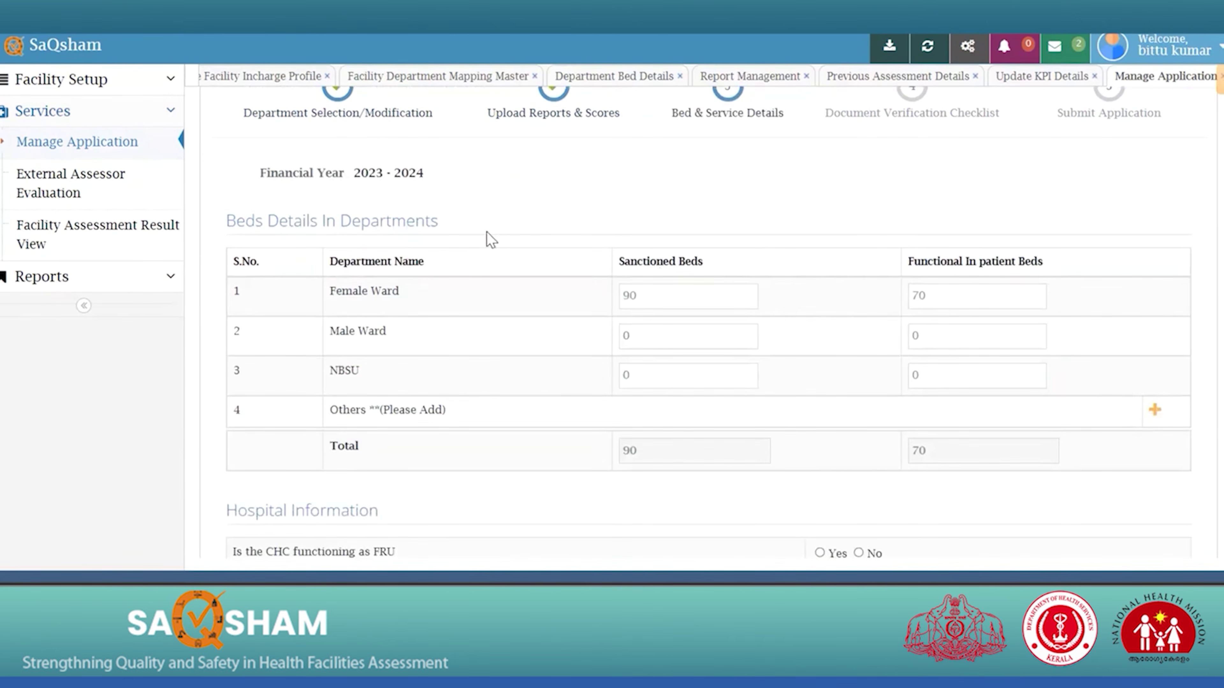
scroll(487, 232, "down", 10)
scroll(893, 271, "down", 2)
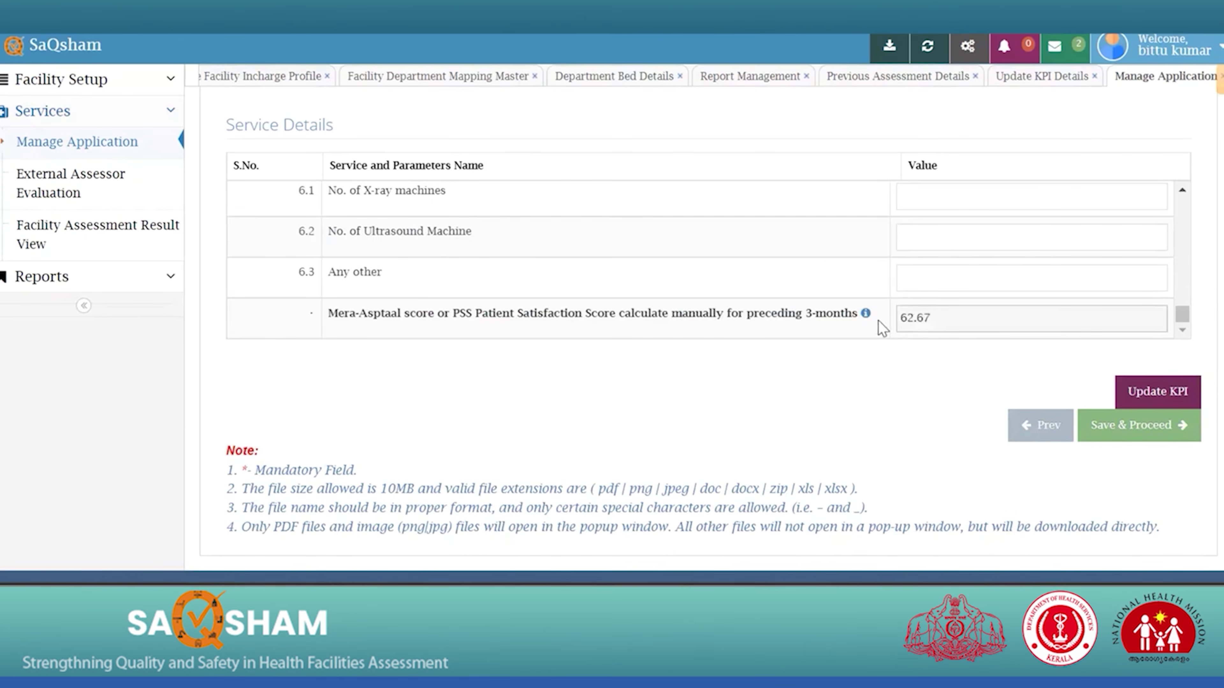
left_click(866, 313)
left_click(1019, 372)
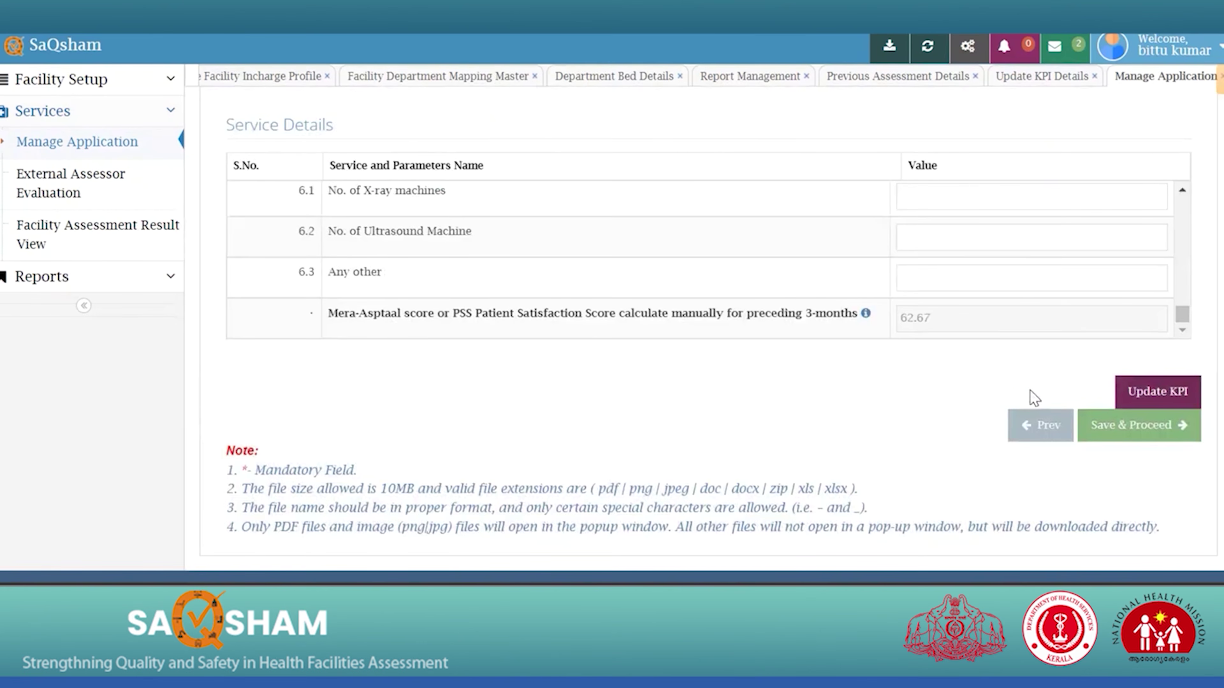
left_click(1147, 431)
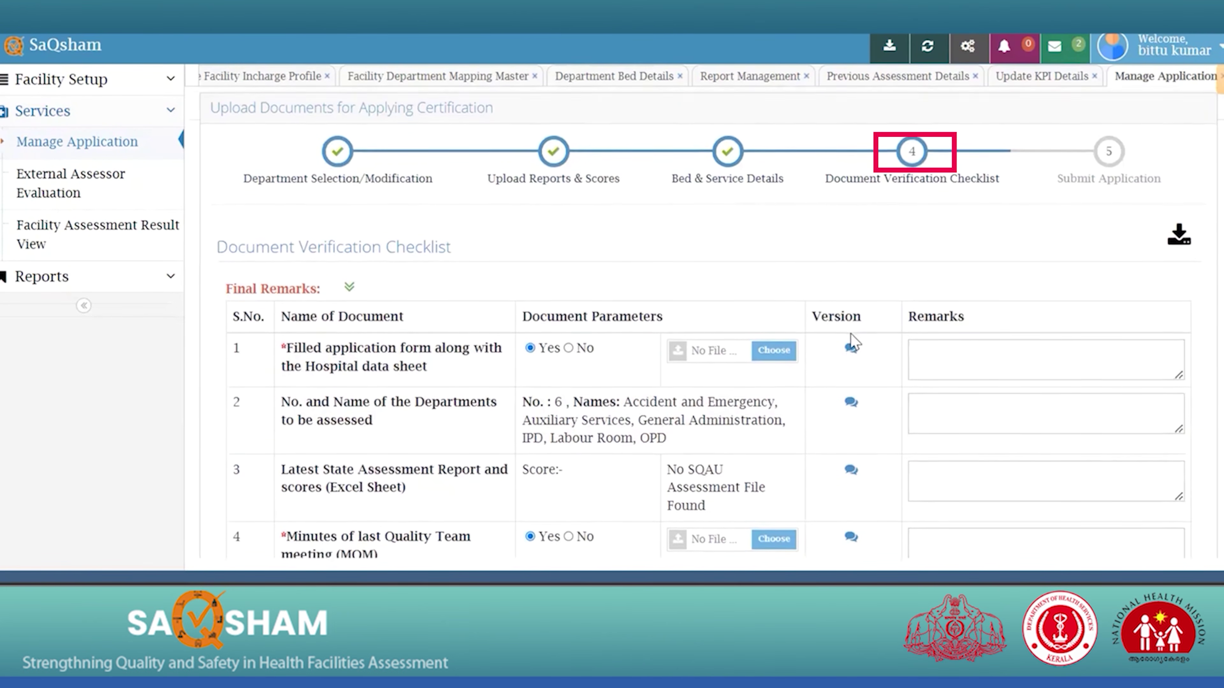
Upload the supporting files in the Document Verification Checklist, including the Quality policy document in item 7.8.
scroll(851, 340, "down", 1)
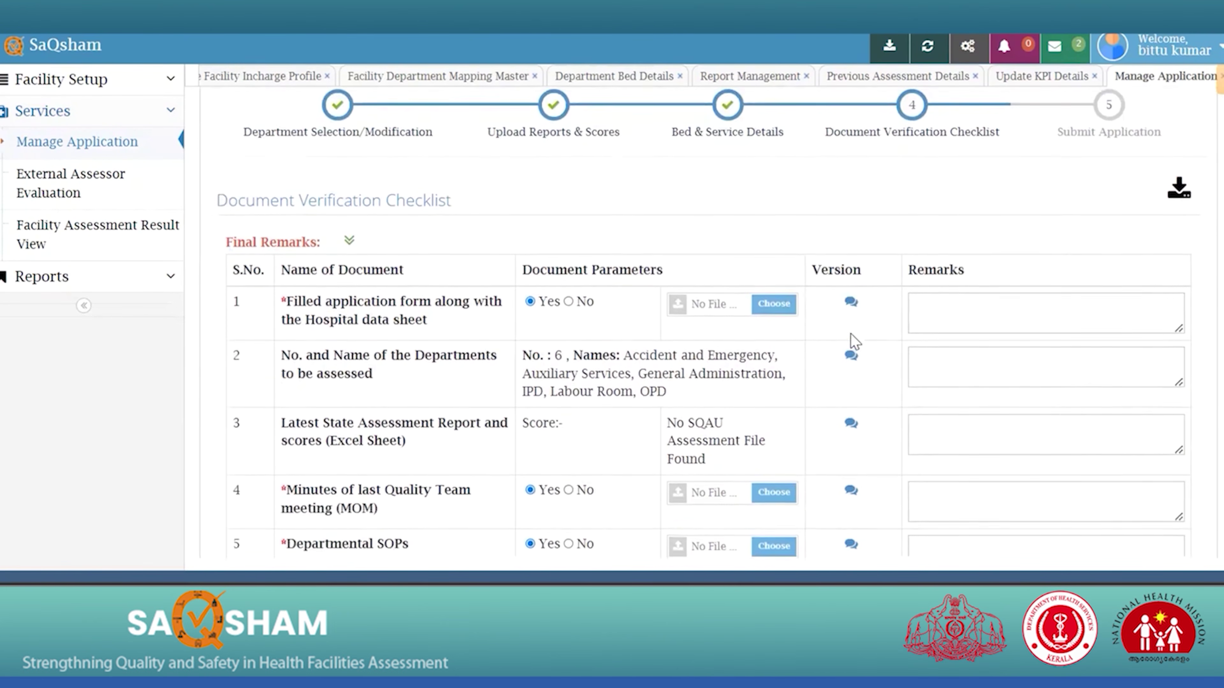
scroll(850, 338, "down", 4)
scroll(766, 179, "up", 1)
scroll(763, 265, "down", 12)
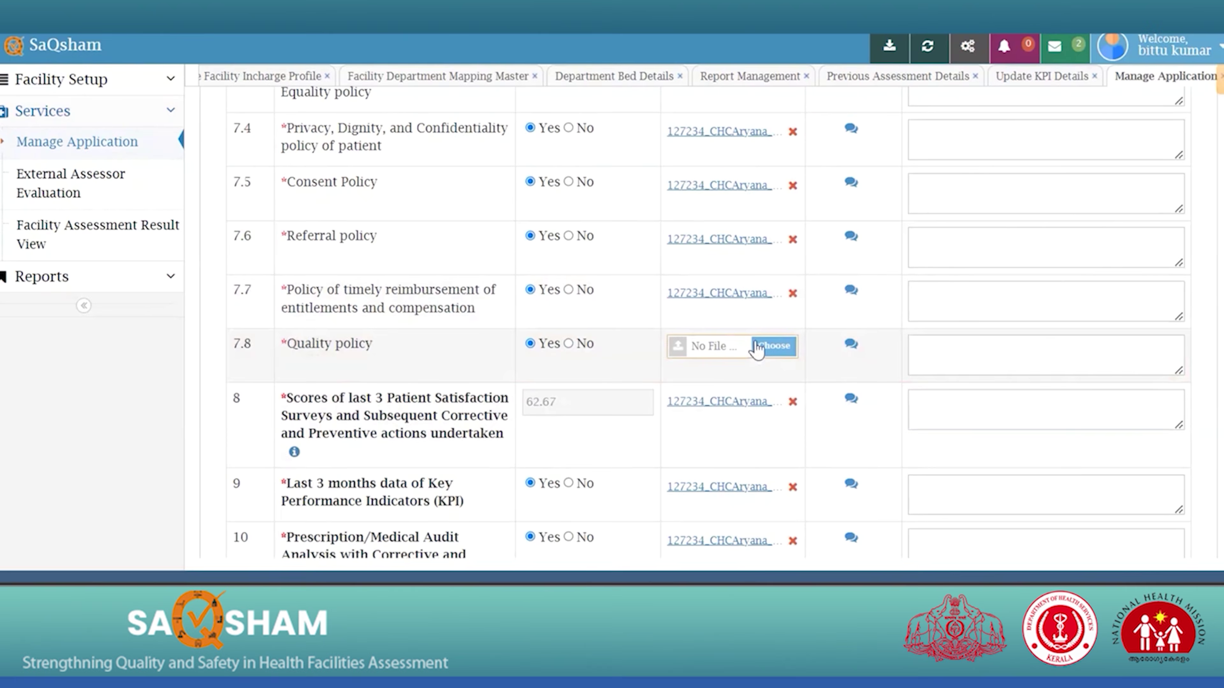
left_click(770, 345)
double_click(492, 241)
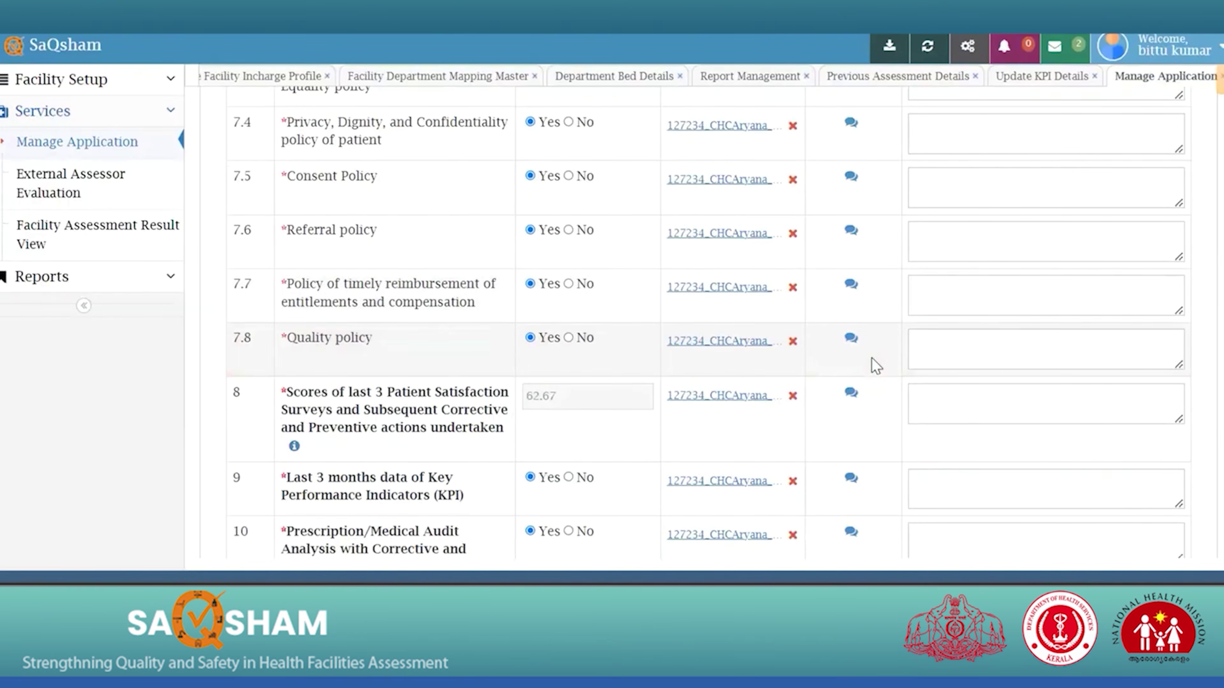
Save the completed Document Verification Checklist and preview the Hospital DataSheet.
scroll(871, 357, "down", 15)
left_click(1139, 517)
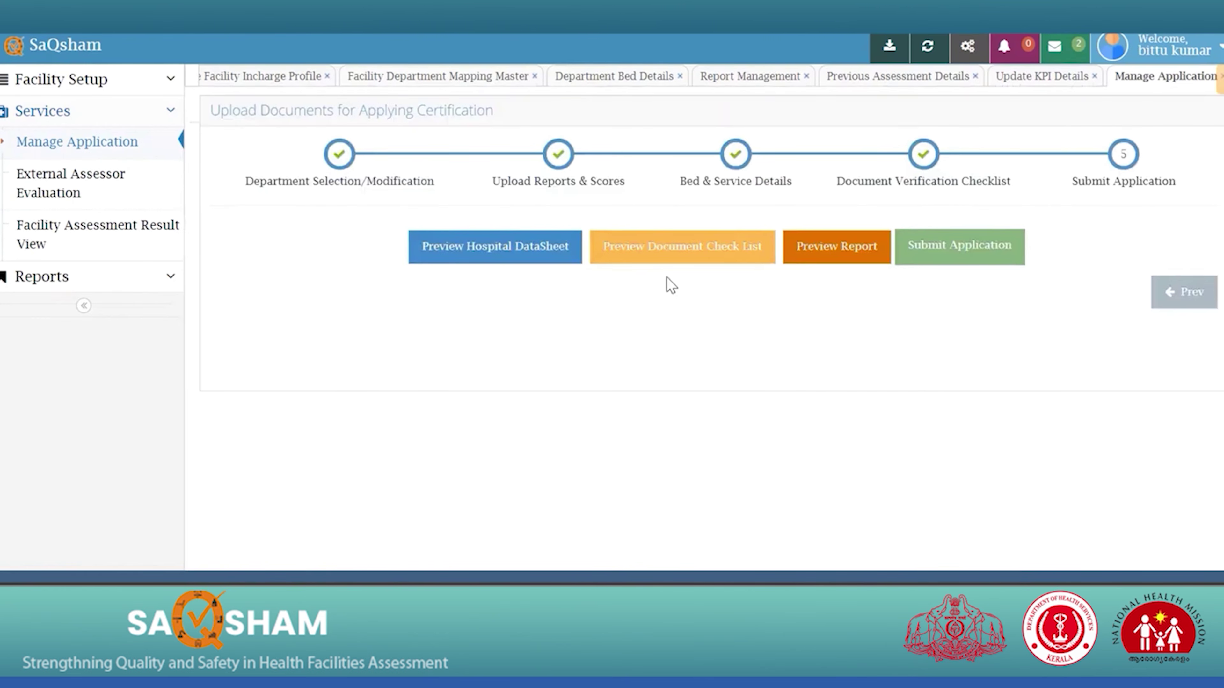
left_click(495, 247)
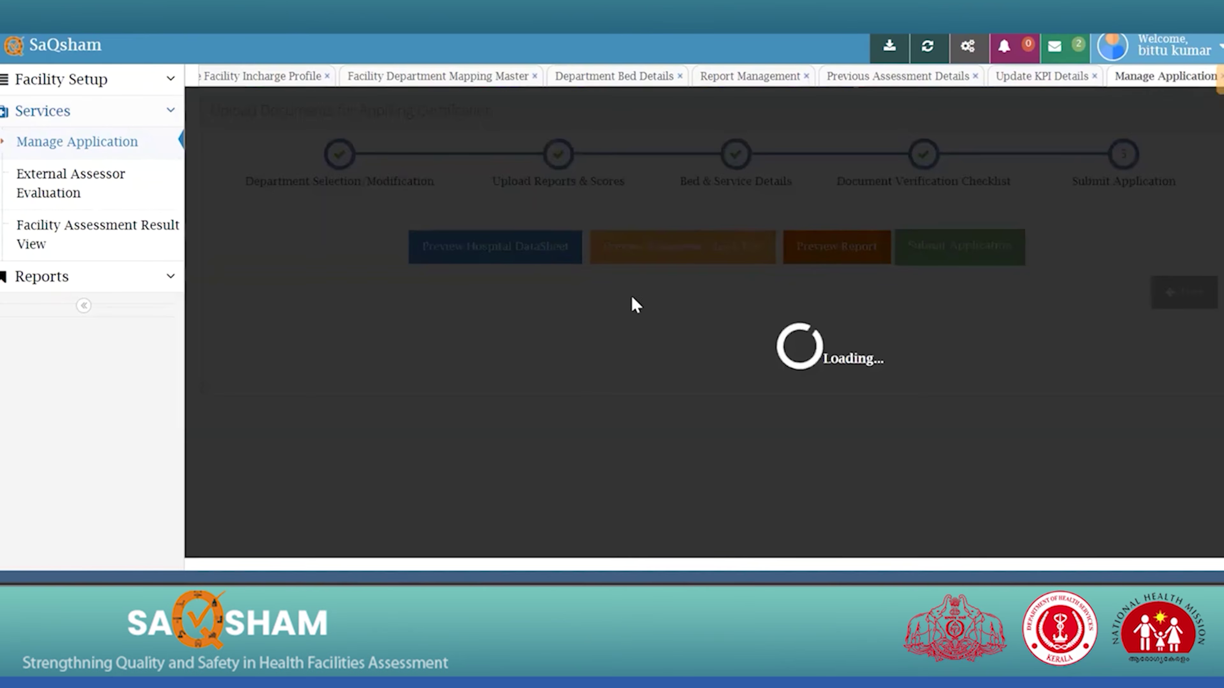
Review the Hospital Data Sheet through the OPD services section, check its print option, and close the preview.
scroll(754, 328, "down", 10)
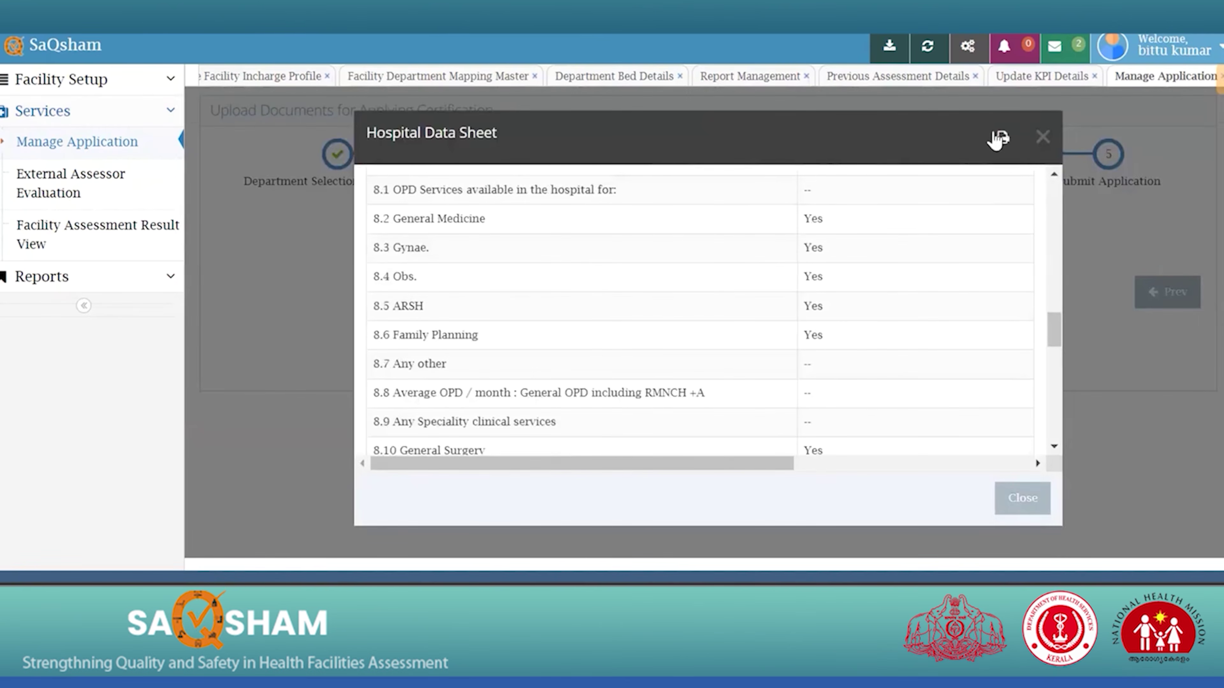
left_click(1003, 138)
key("Escape")
left_click(1045, 139)
Preview the document check list and the assessment reports, closing each preview after review.
left_click(721, 244)
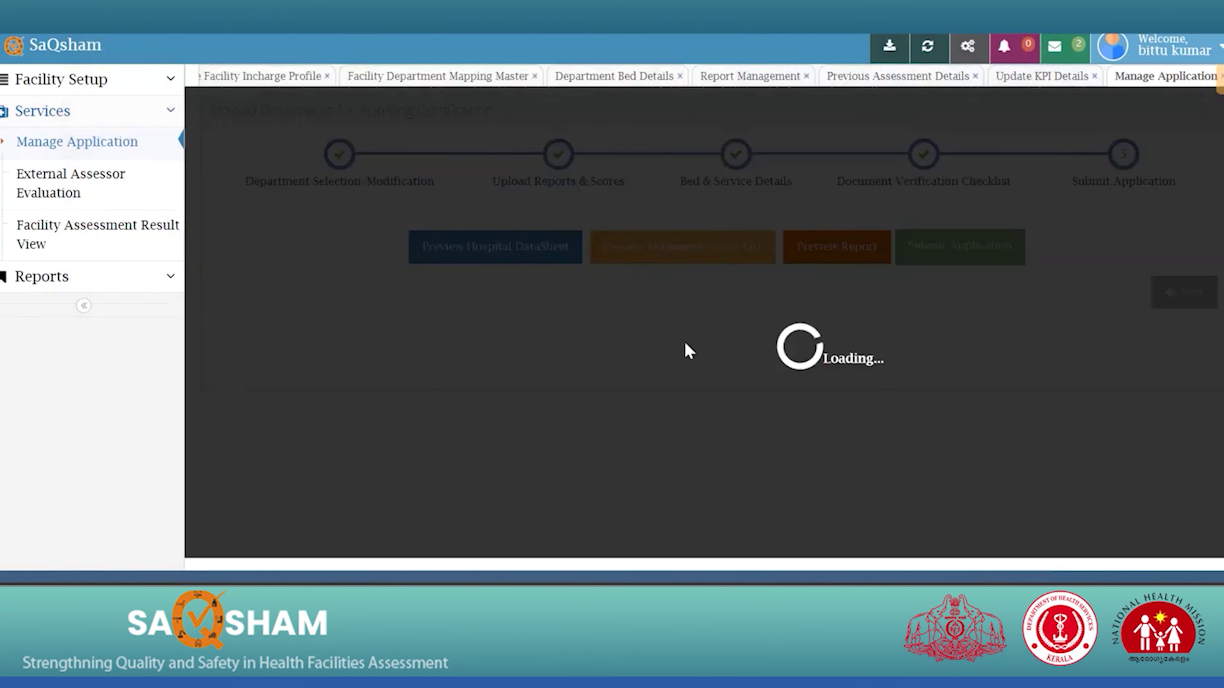
scroll(686, 343, "down", 15)
left_click(1137, 492)
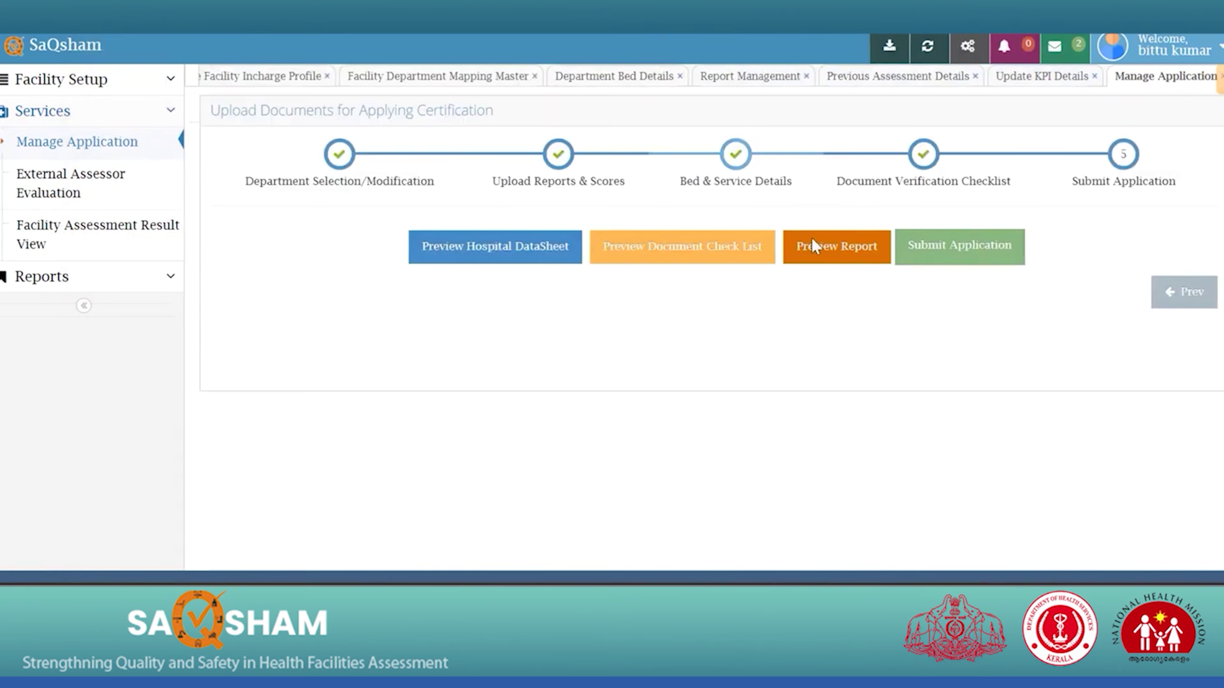
left_click(817, 247)
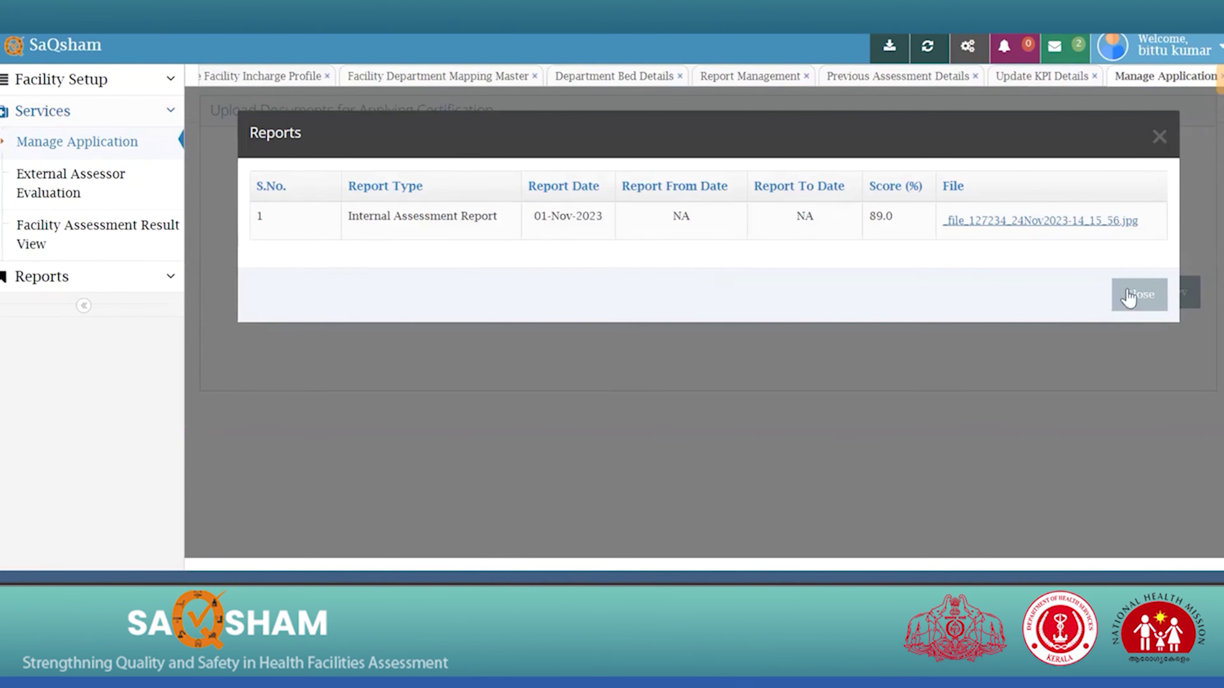
left_click(1137, 297)
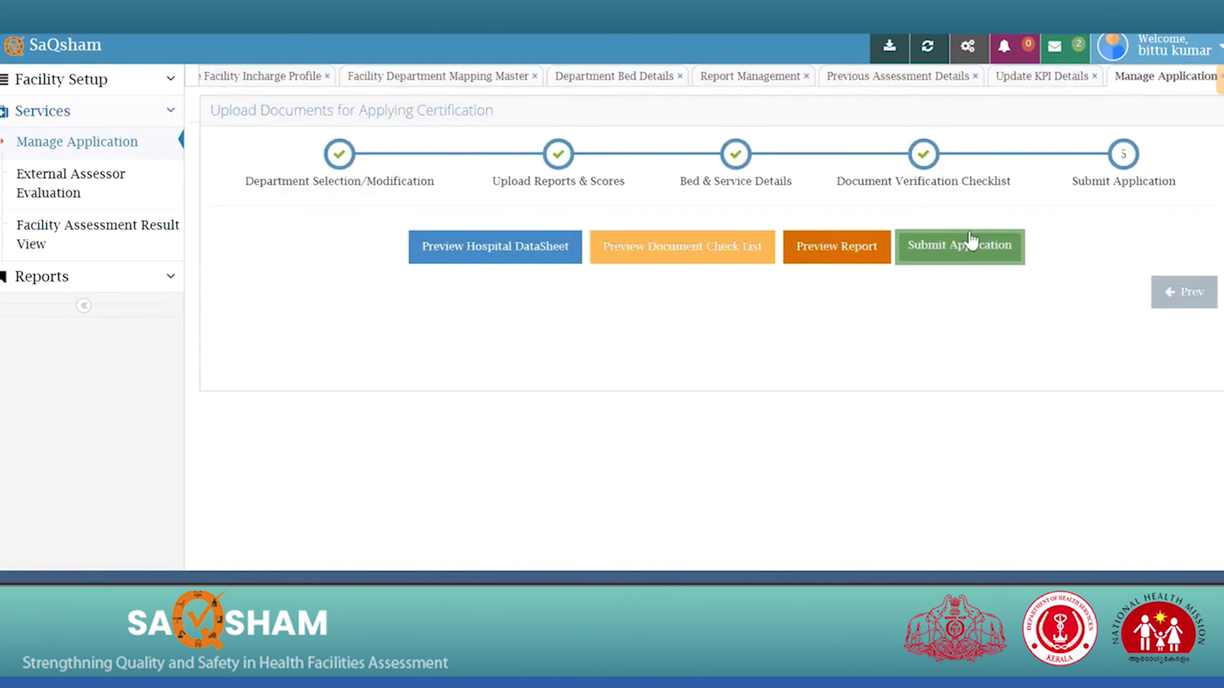
Submit the completed certification application and confirm the submission.
left_click(966, 247)
left_click(899, 218)
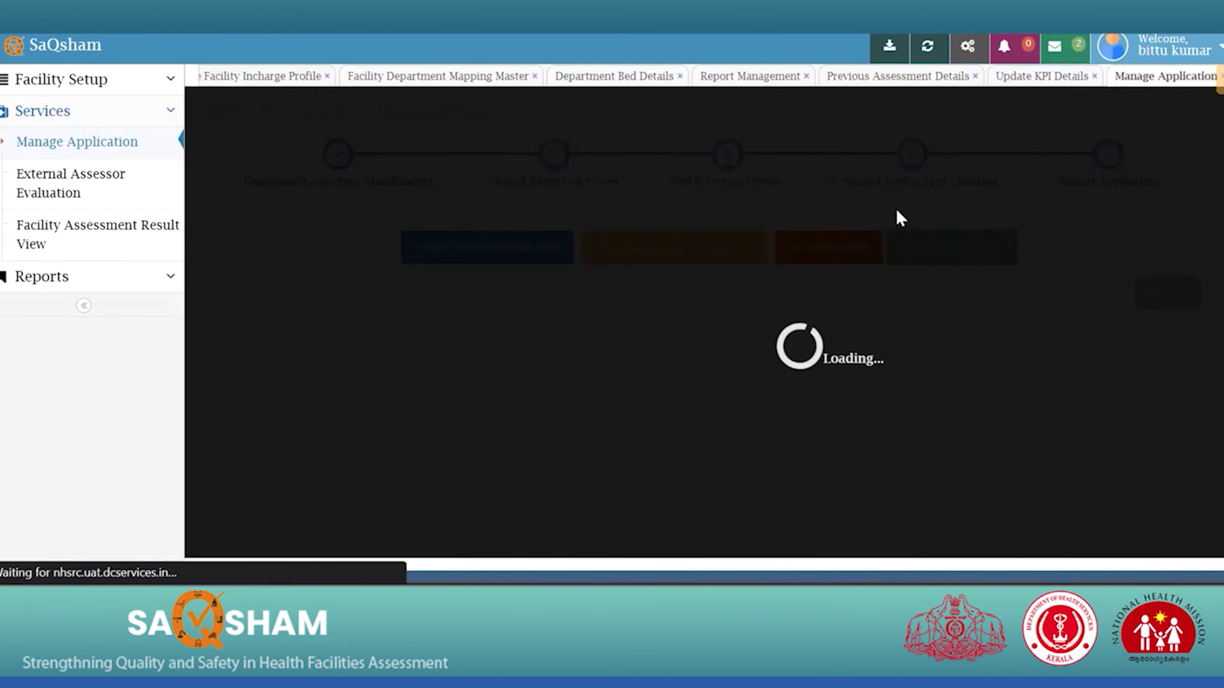